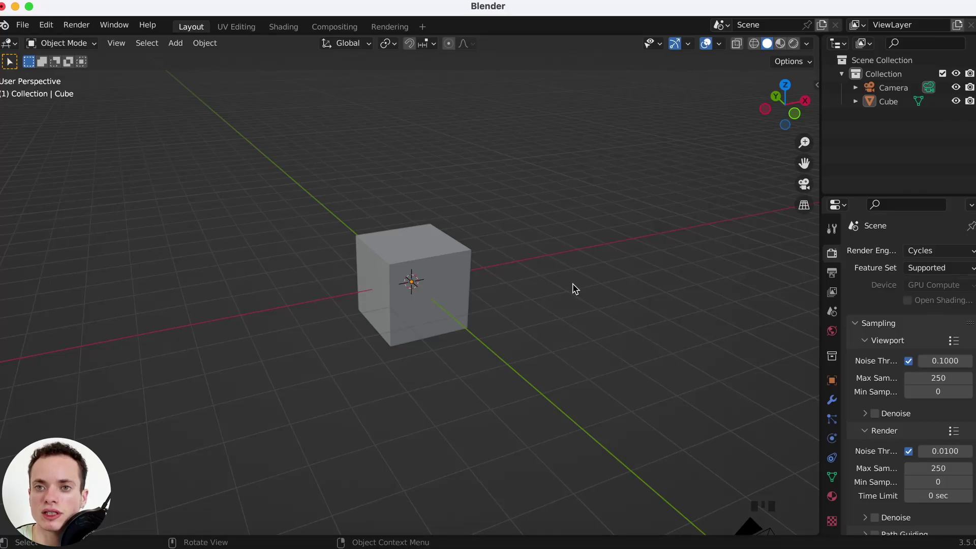
- Add a plane and scale it up about 3.24 times into a floor around the cube
left_click(468, 254)
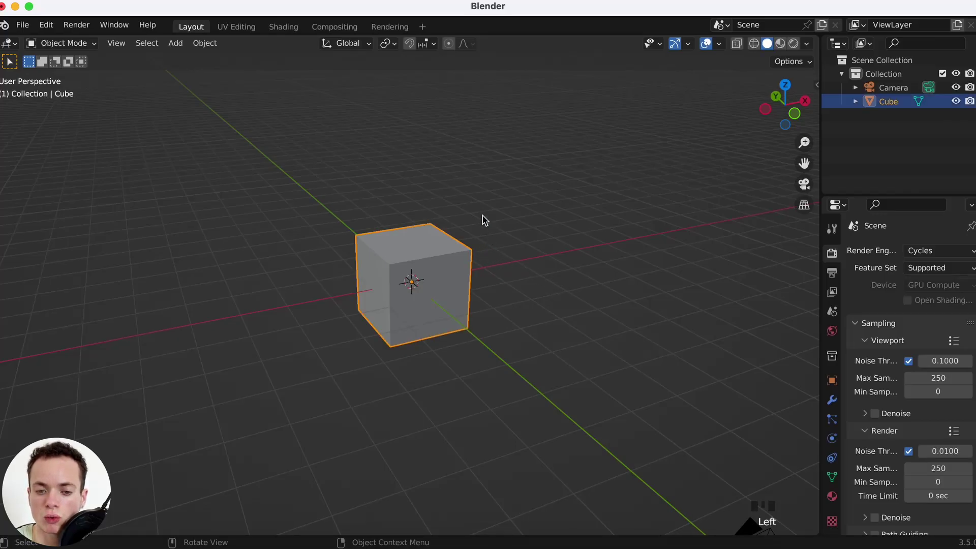
left_click(553, 303)
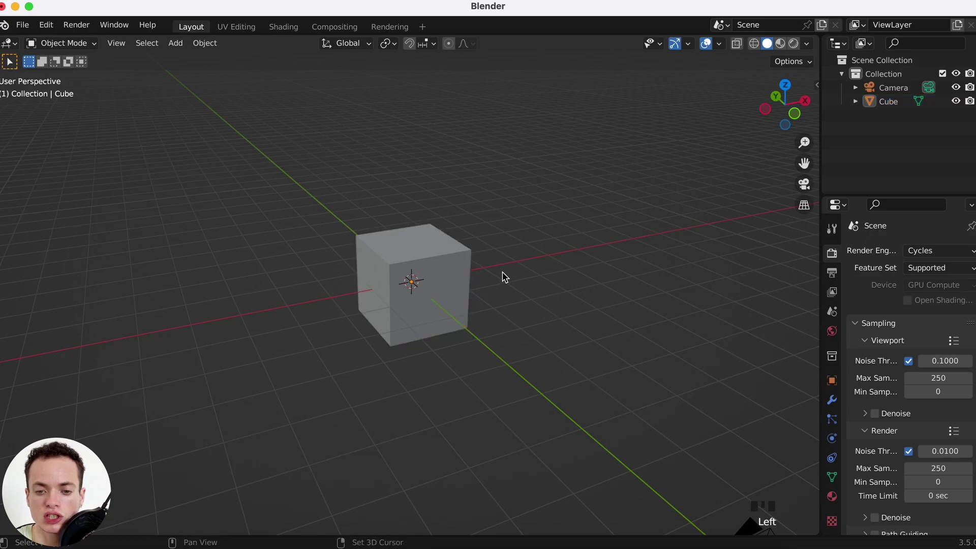
key("shift+a")
mouse_move(464, 272)
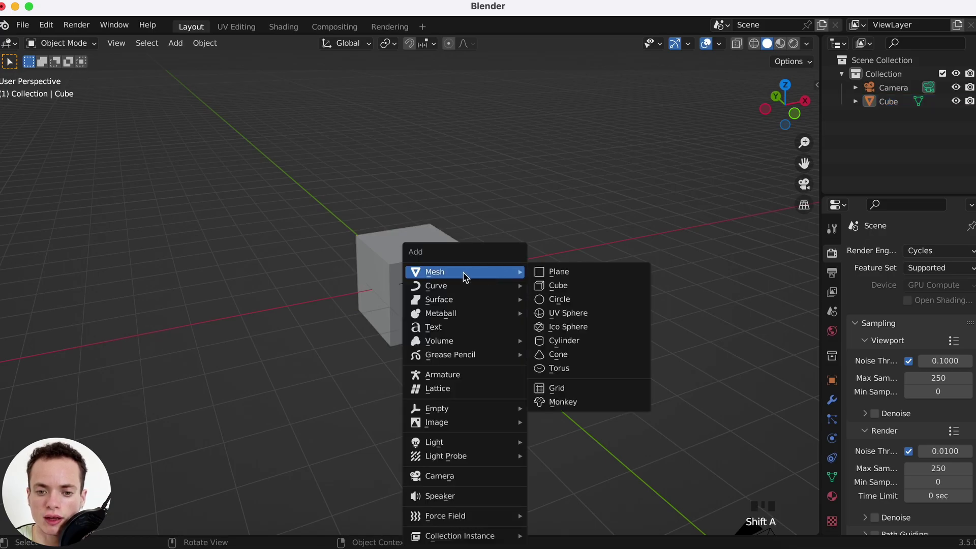
left_click(560, 273)
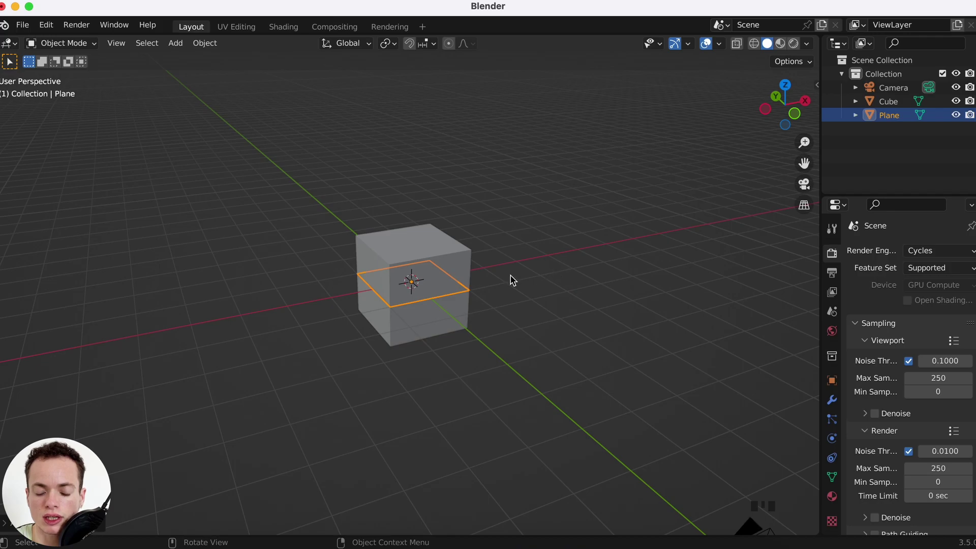
key("s")
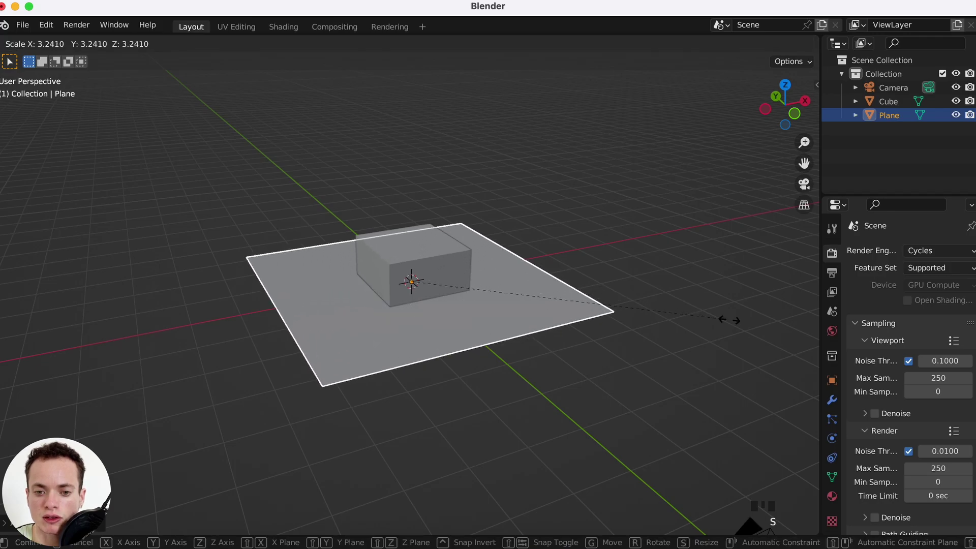
left_click(151, 358)
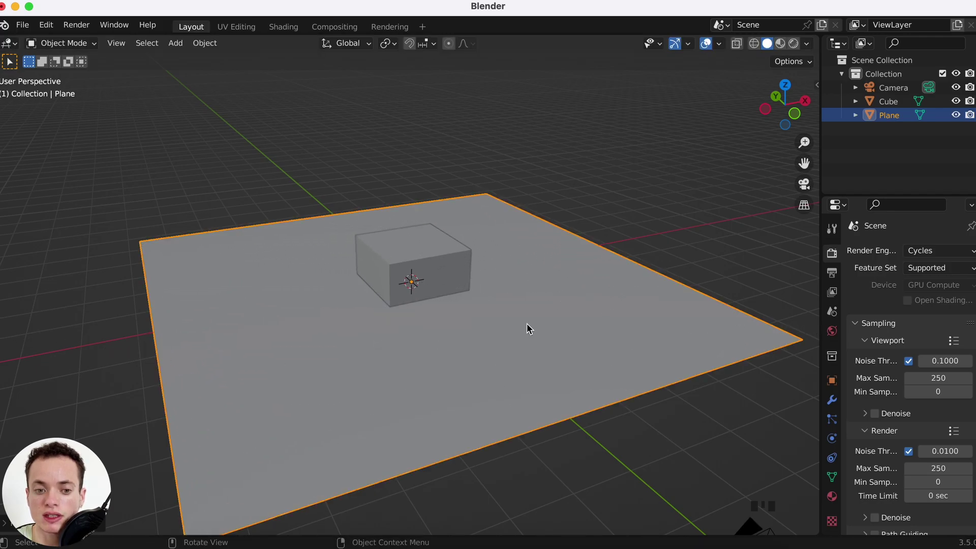
scroll(382, 404, "up", 3, "shift")
left_click(440, 288)
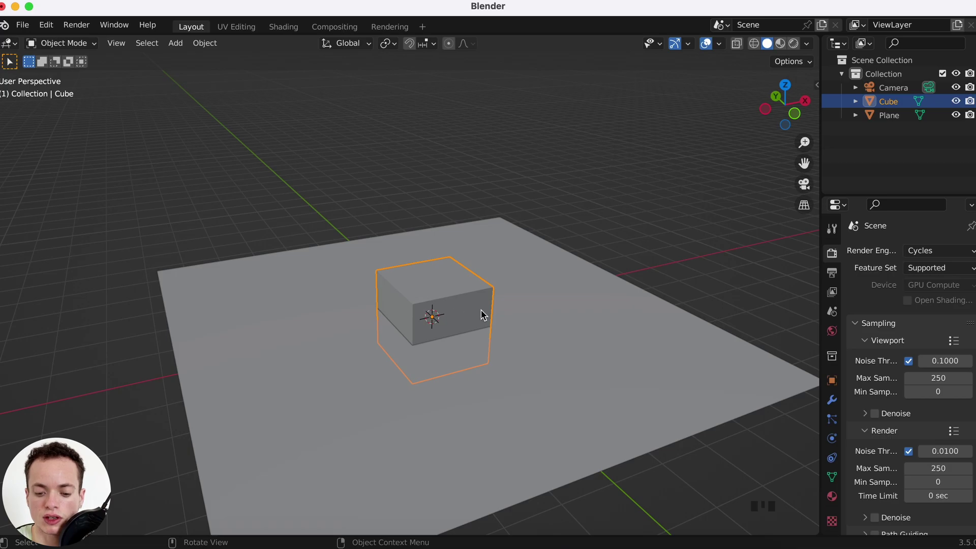
- Lift the cube about 4.2 m along Z so it hovers above the plane
key("g")
key("z")
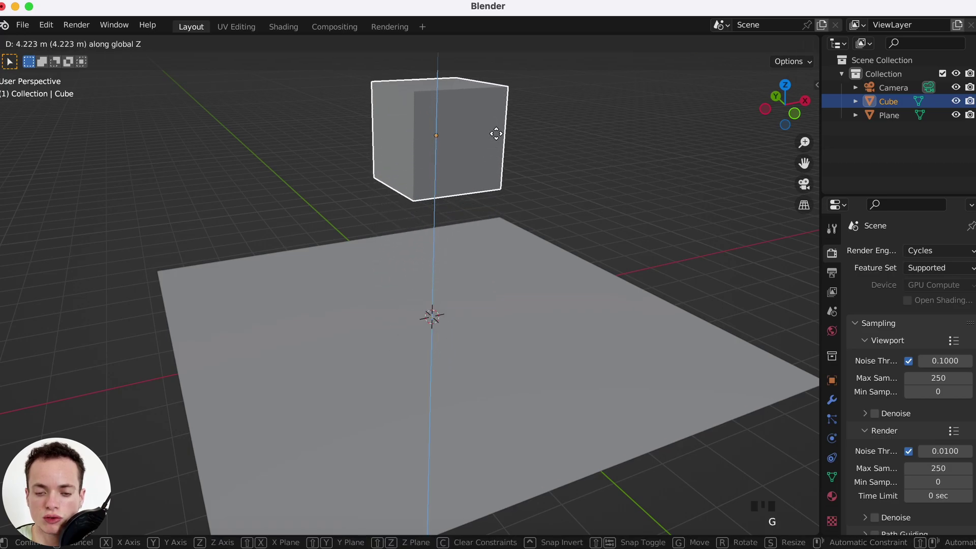
left_click(501, 203)
scroll(500, 203, "up", 5)
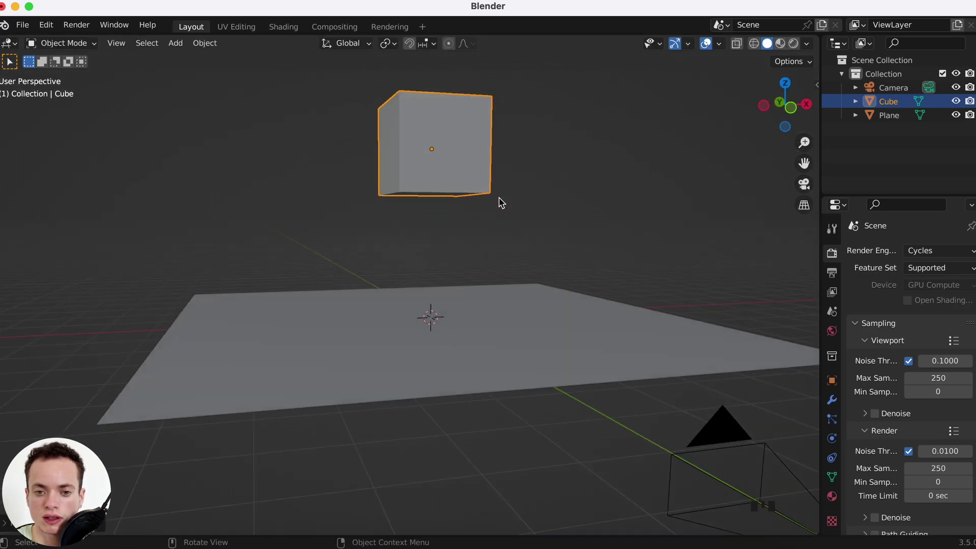
scroll(501, 203, "down", 5)
left_click(471, 151)
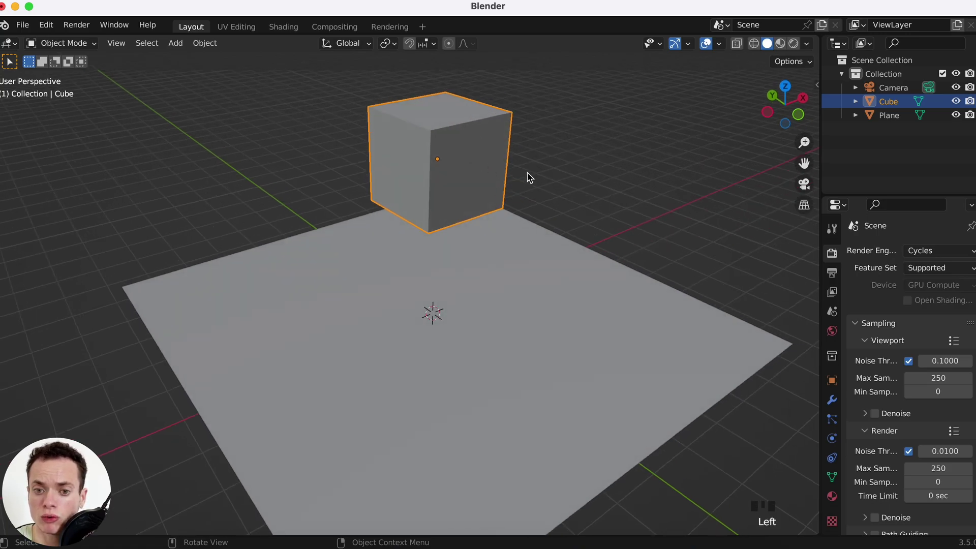
- Enable Soft Body physics on the cube and Collision physics on the plane
left_click(831, 439)
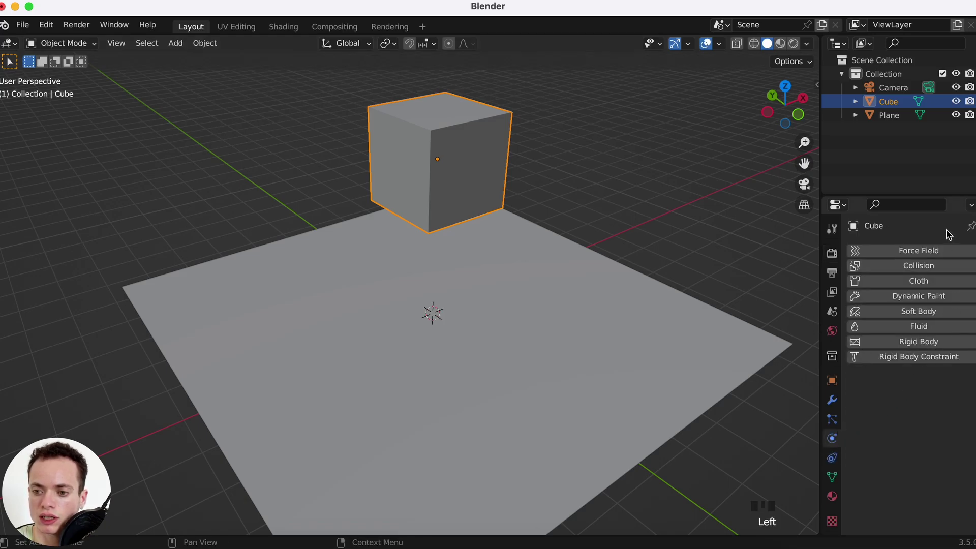
left_click(894, 312)
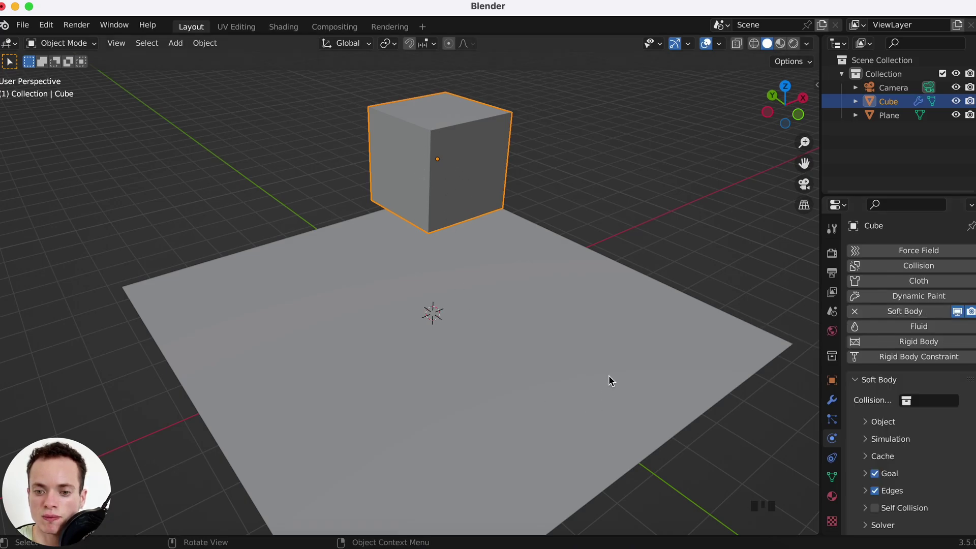
left_click(610, 357)
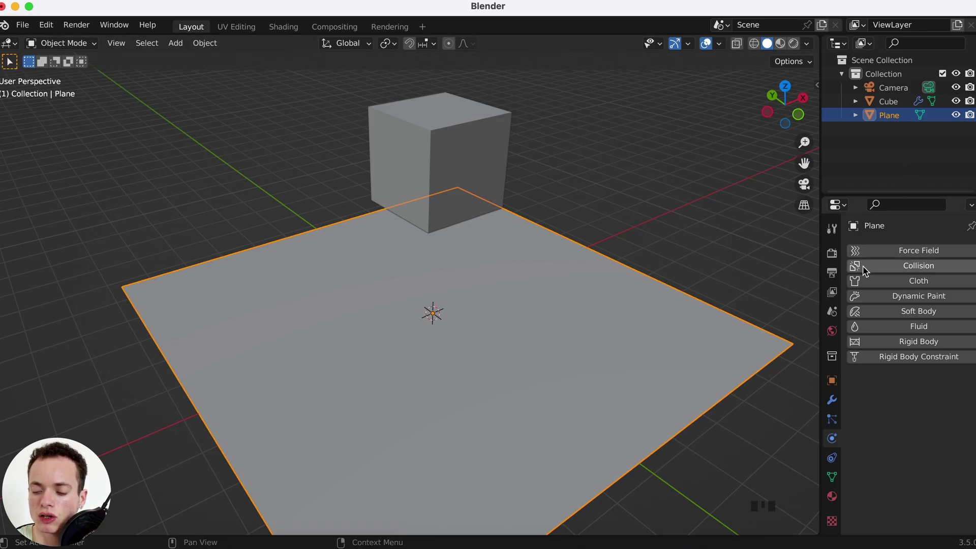
left_click(932, 267)
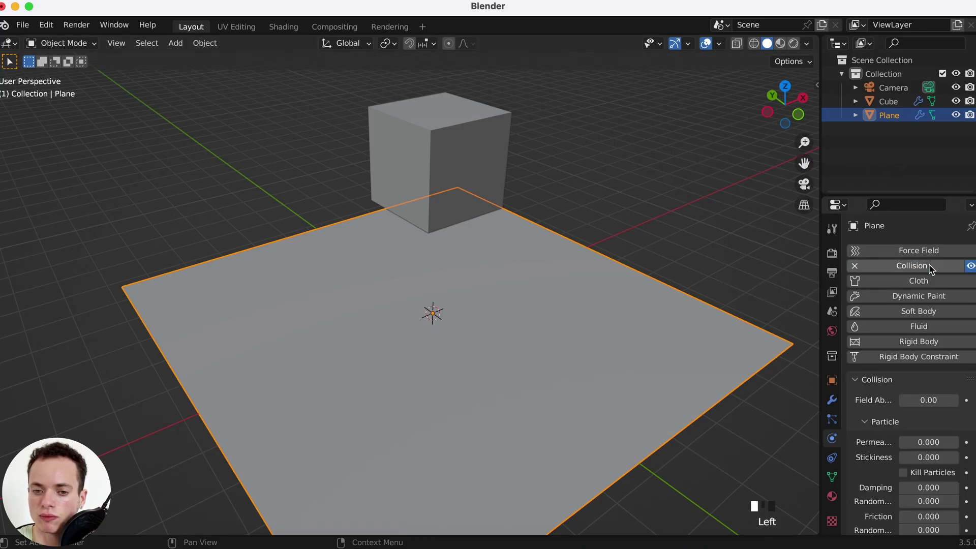
left_click(487, 158)
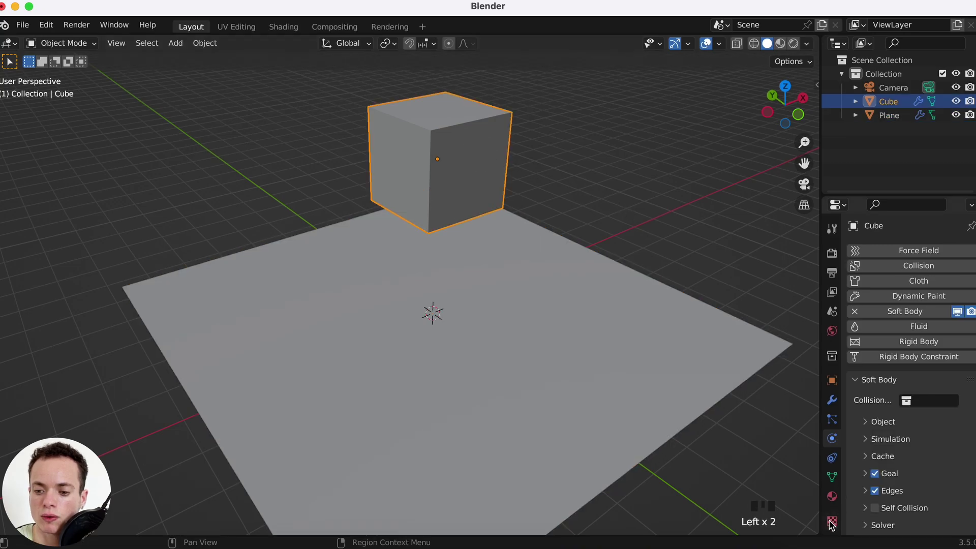
- Split off an area below the 3D view and make it a Timeline editor
left_click_drag(813, 529, 463, 509)
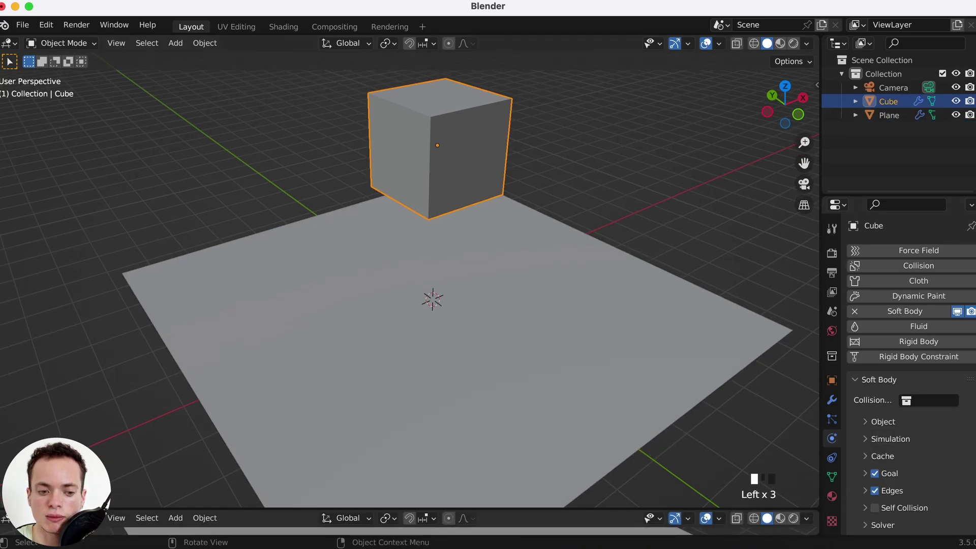
left_click(7, 518)
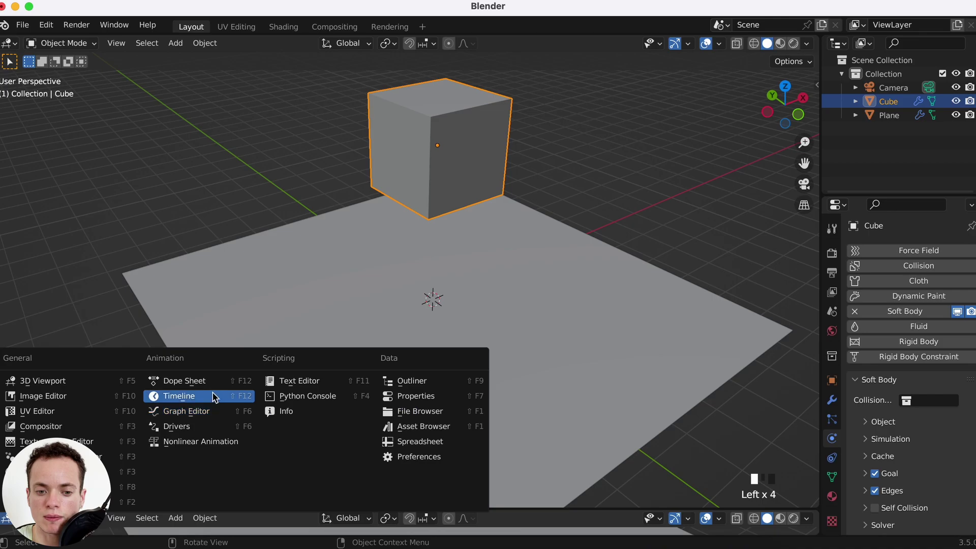
left_click(178, 396)
- Play the simulation to frame 84, then rewind to frame 1
left_click(420, 518)
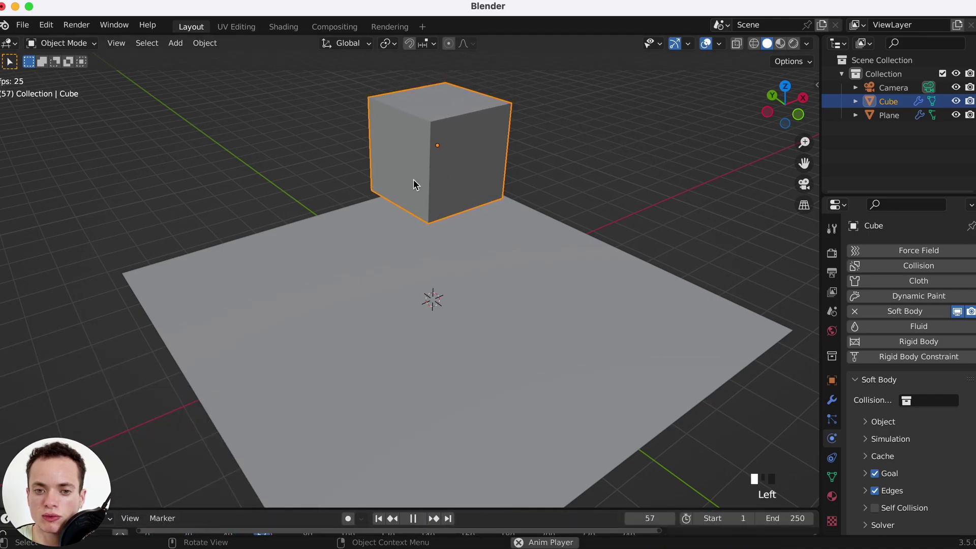
key("space")
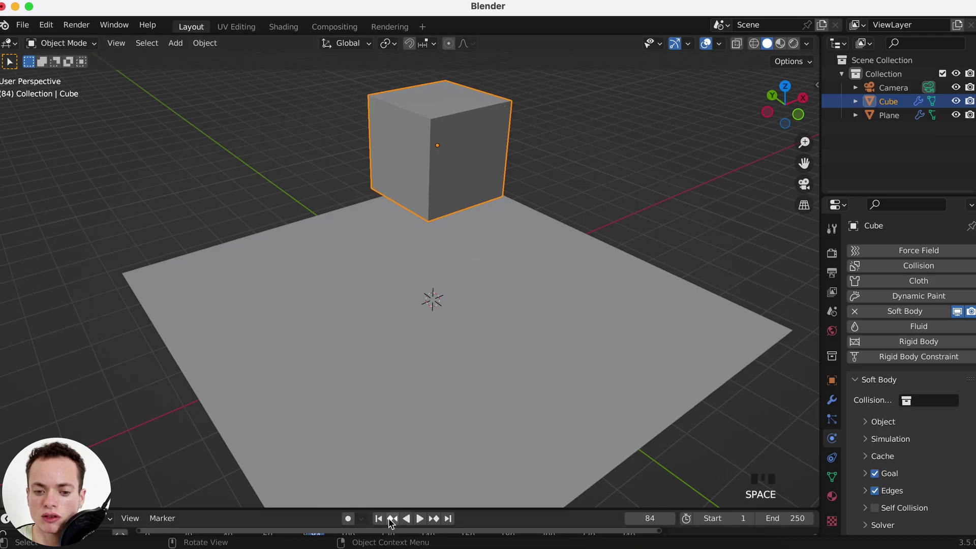
left_click(378, 518)
left_click_drag(476, 509, 474, 527)
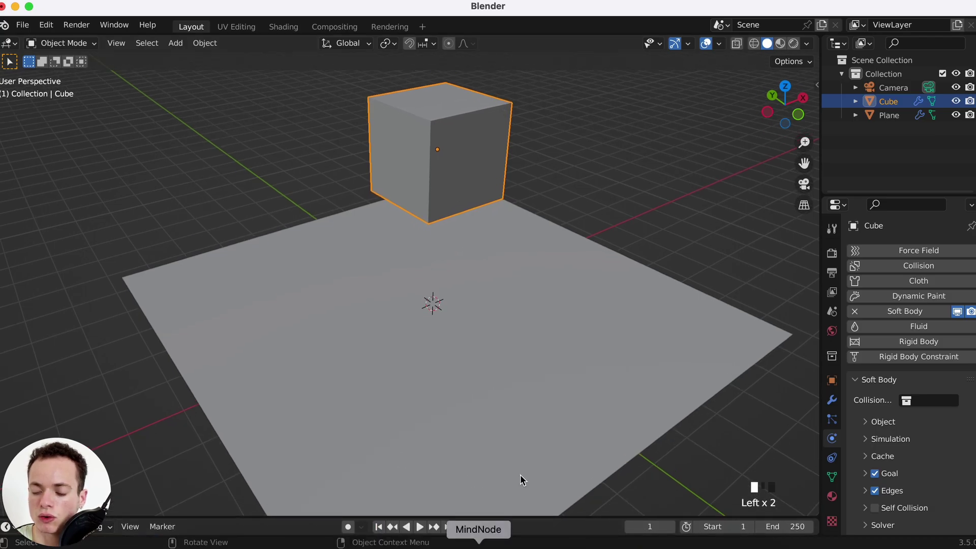
- Turn off the soft body's Goal option so the cube can fall freely
left_click(499, 149)
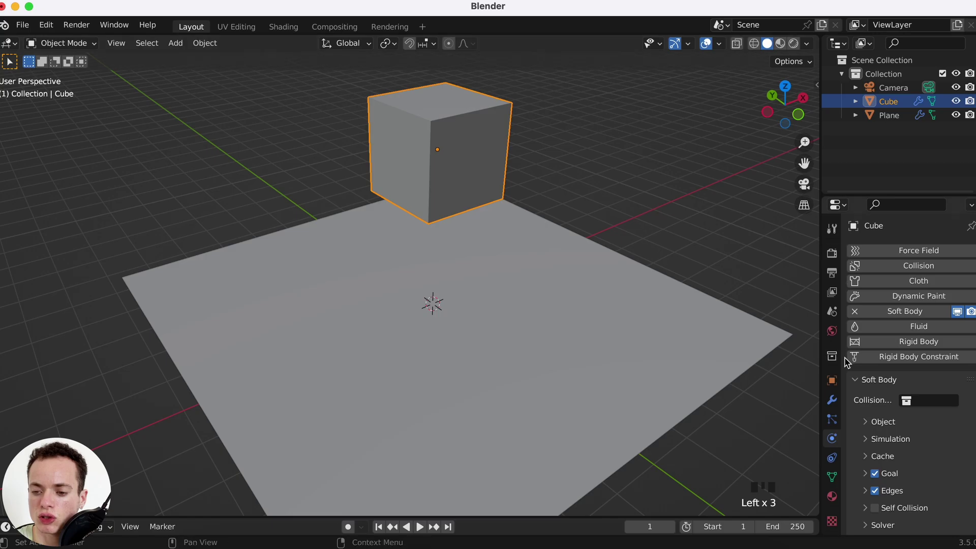
scroll(893, 438, "down", 1)
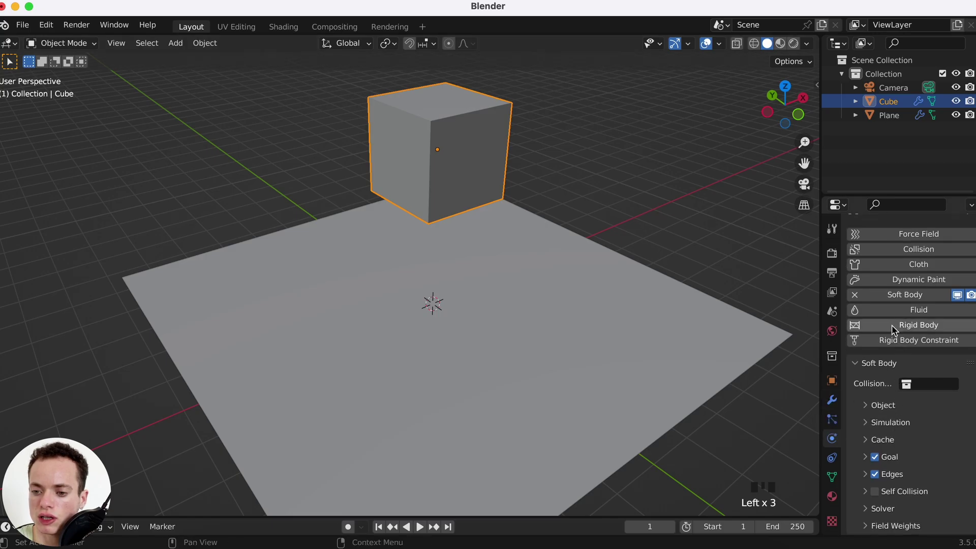
left_click(863, 370)
left_click(863, 381)
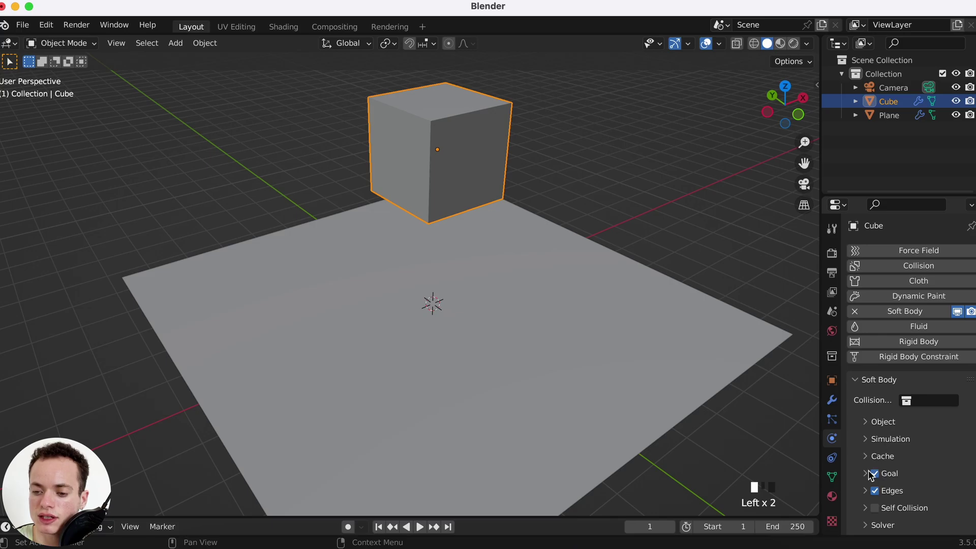
left_click(875, 475)
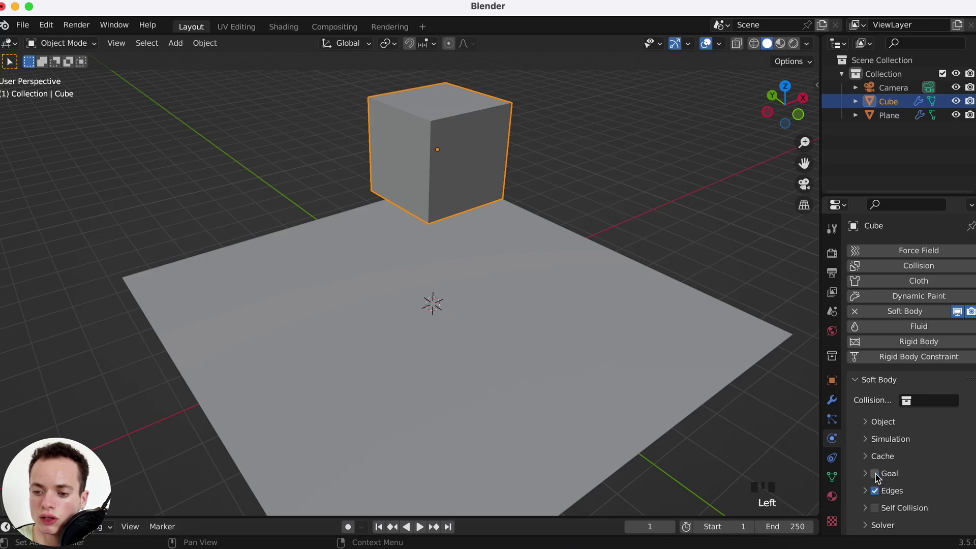
- Play the cube's fall onto the plane, then rewind to frame 1
key("space")
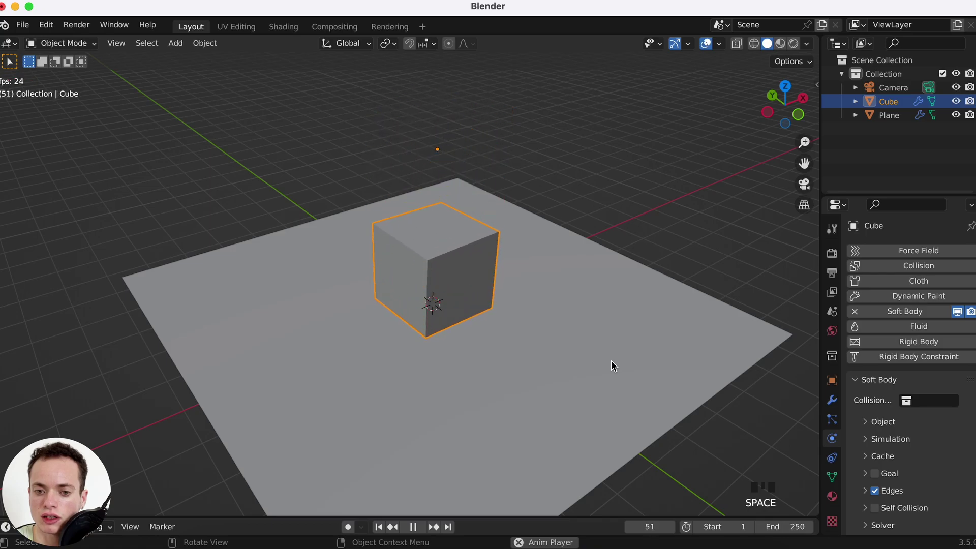
key("space")
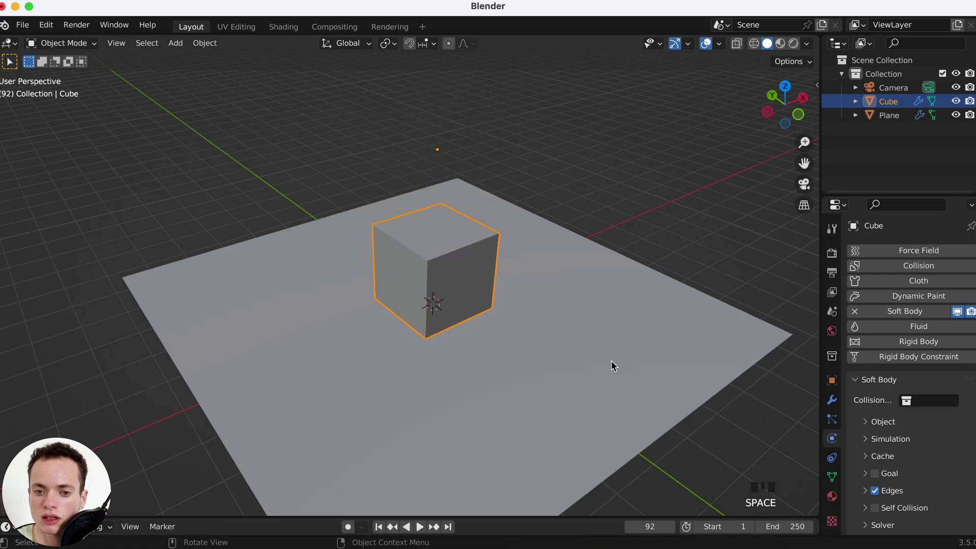
scroll(611, 361, "down", 5)
scroll(611, 361, "up", 5, "super")
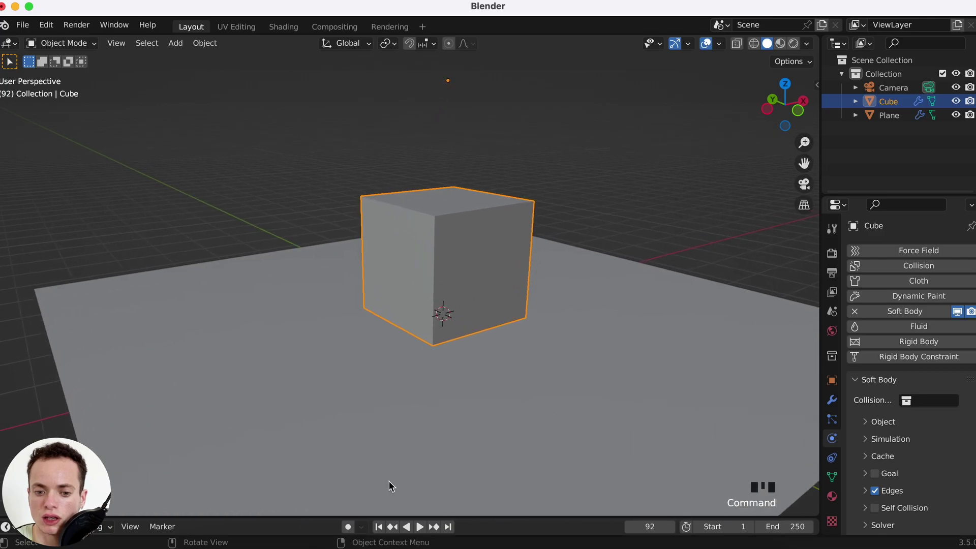
left_click(378, 526)
scroll(482, 361, "up", 5)
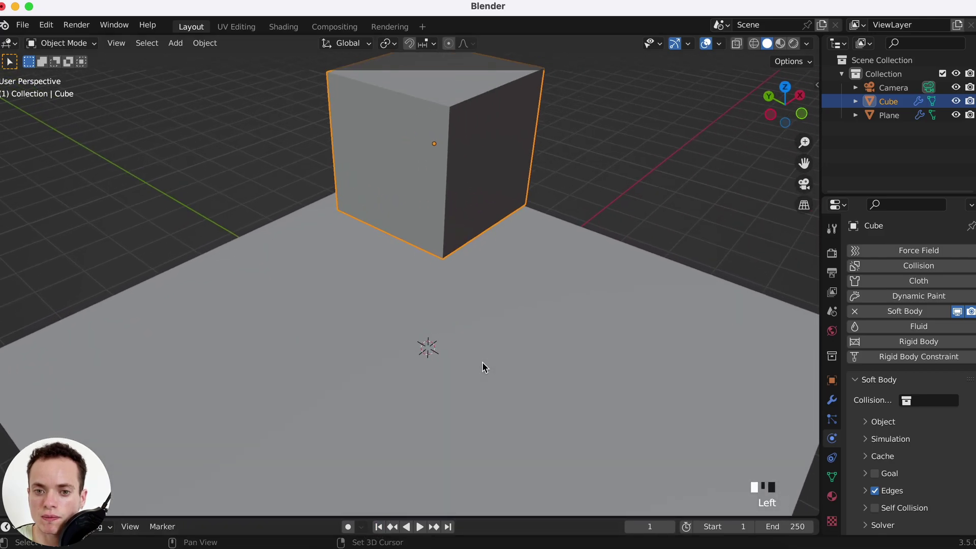
scroll(482, 361, "down", 6, "super")
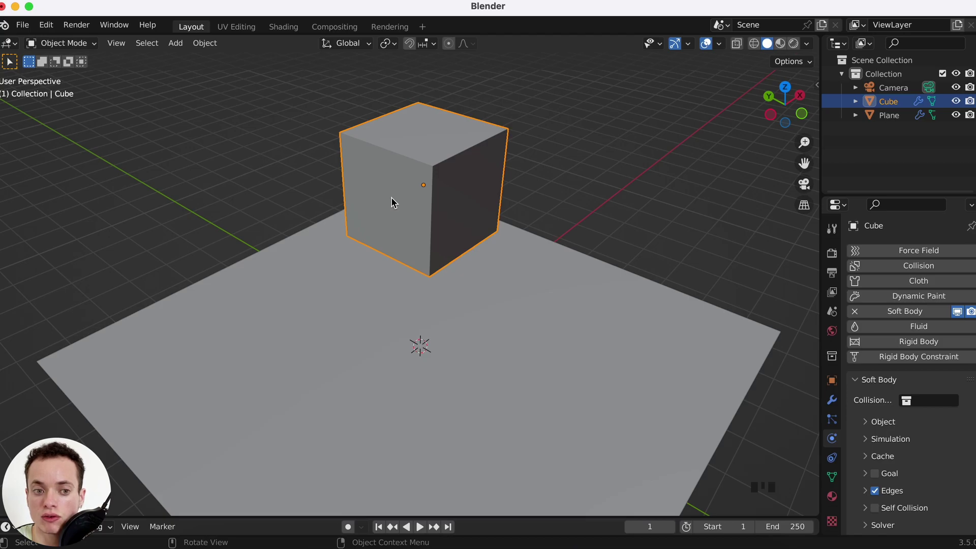
- Enter Edit Mode on the cube in face select mode and select all faces
key("Tab")
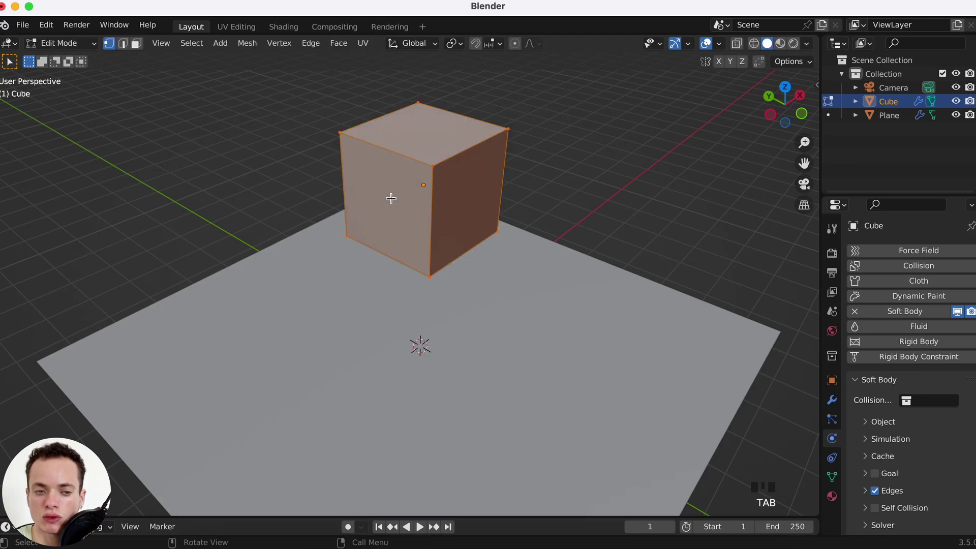
middle_click_drag(390, 198, 392, 199)
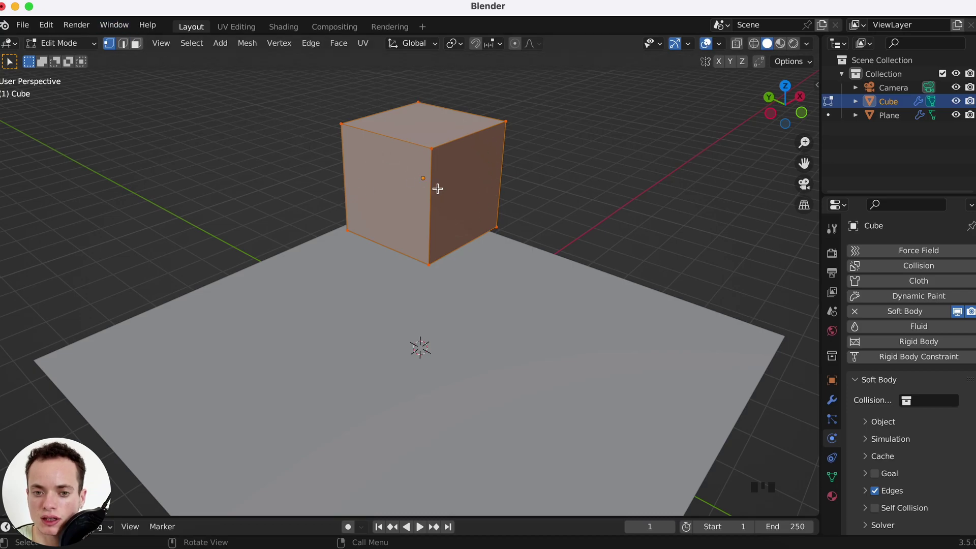
middle_click_drag(438, 189, 413, 224)
key("3")
left_click(414, 220)
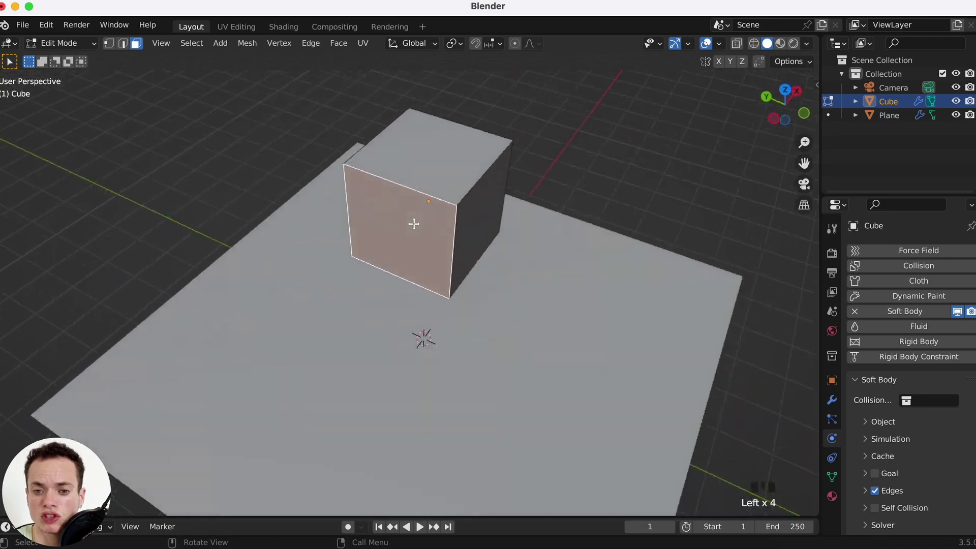
scroll(414, 224, "up", 3)
key("a")
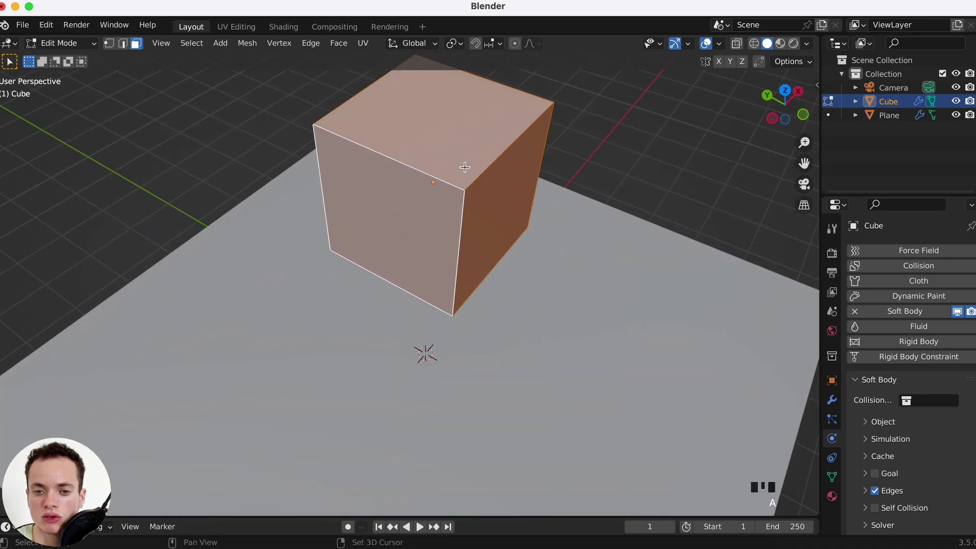
middle_click_drag(464, 167, 465, 168)
- Subdivide all of the cube's faces and expand the Subdivide operation panel
right_click(403, 196)
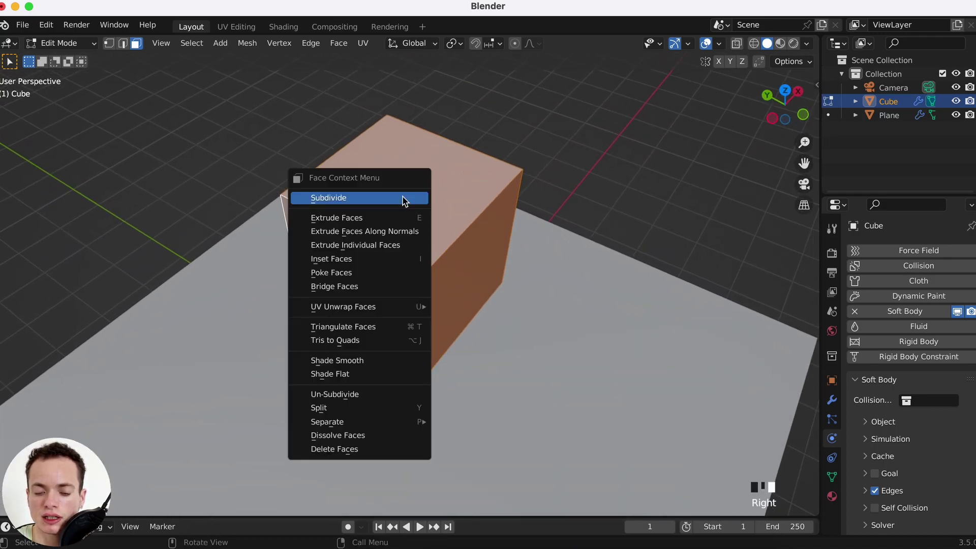
left_click(348, 198)
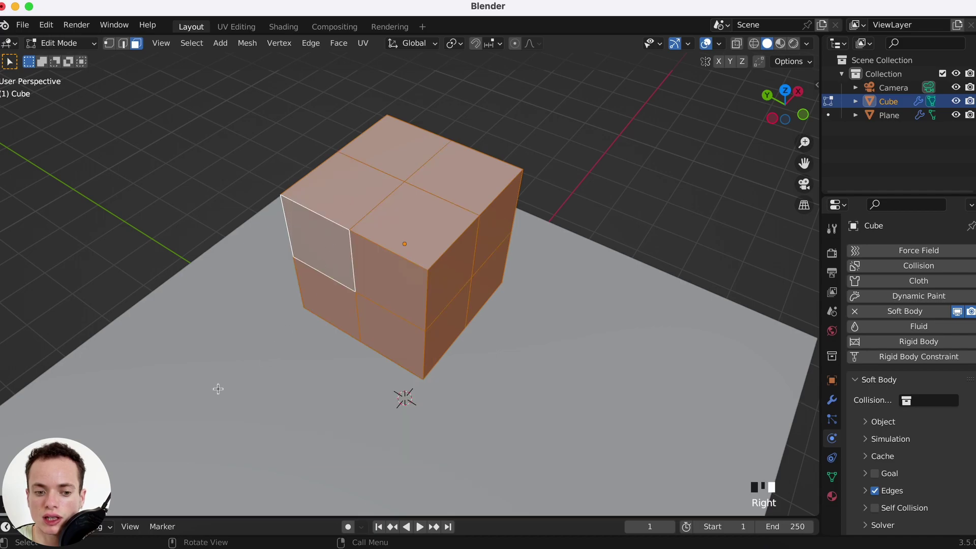
left_click(77, 505)
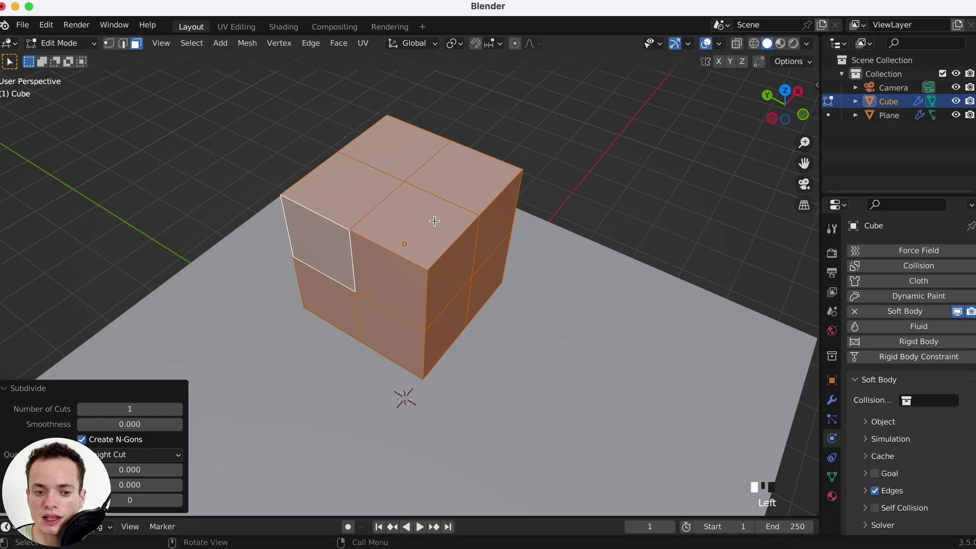
left_click(24, 393)
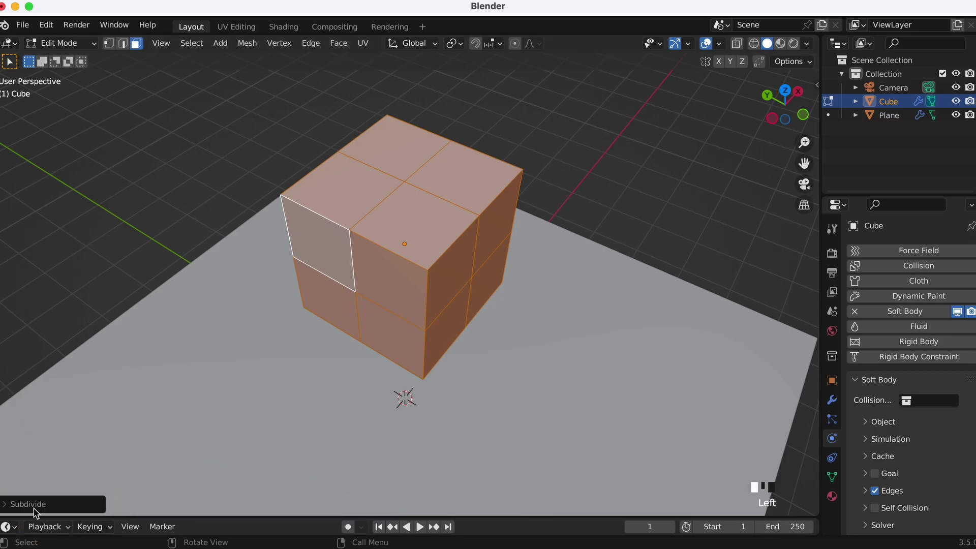
left_click(34, 508)
- Raise the subdivision's Number of Cuts to 10 and return to Object Mode
left_click(177, 410)
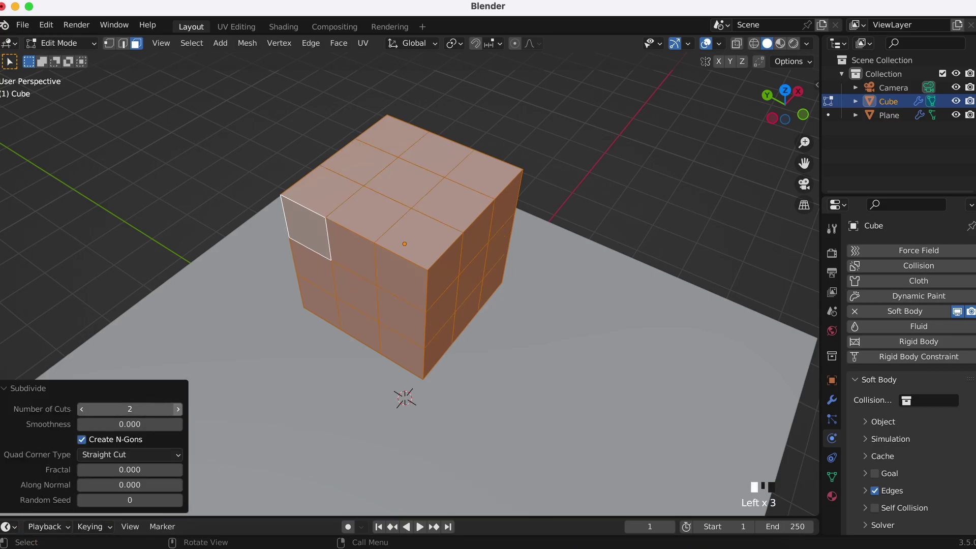
left_click(178, 410)
left_click(177, 410)
left_click(177, 409)
left_click(177, 409)
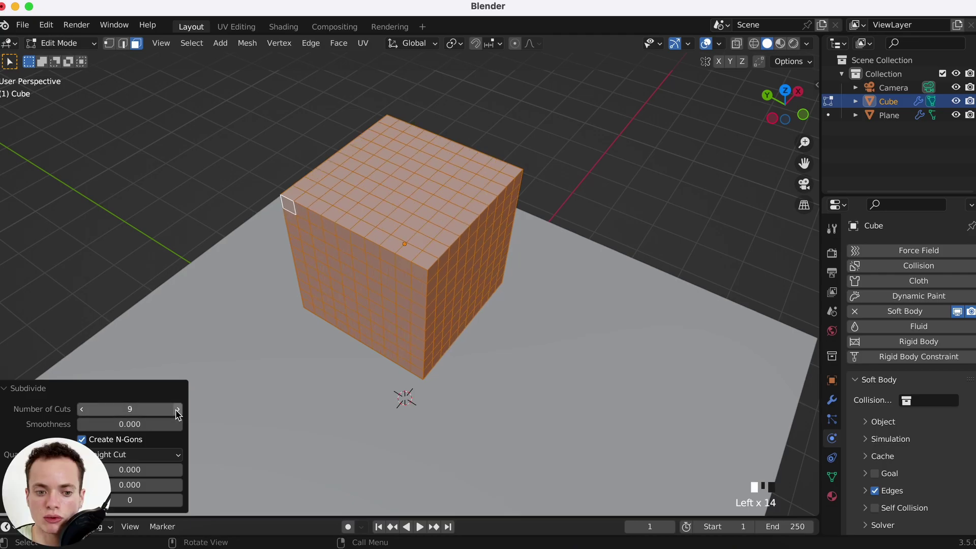
left_click(177, 409)
left_click(20, 387)
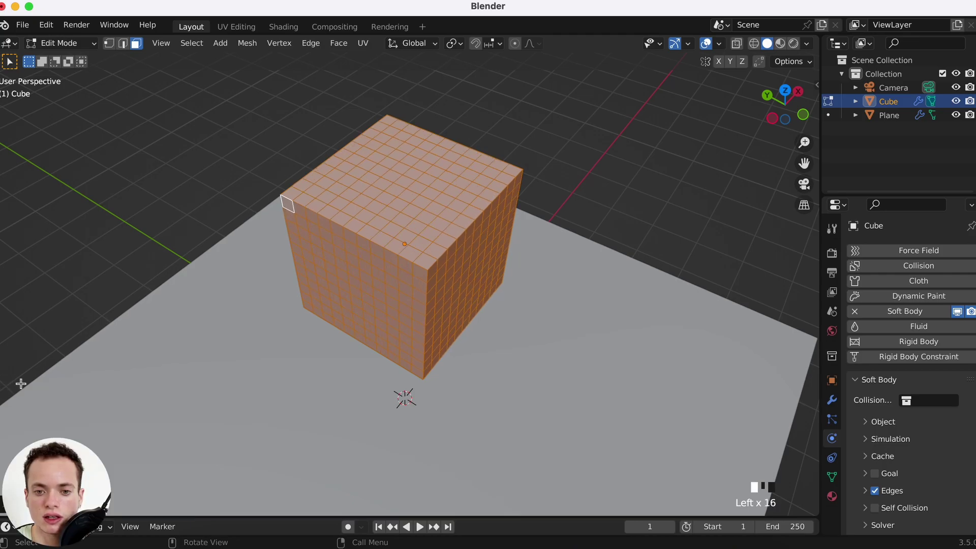
key("Tab")
scroll(569, 312, "down", 3)
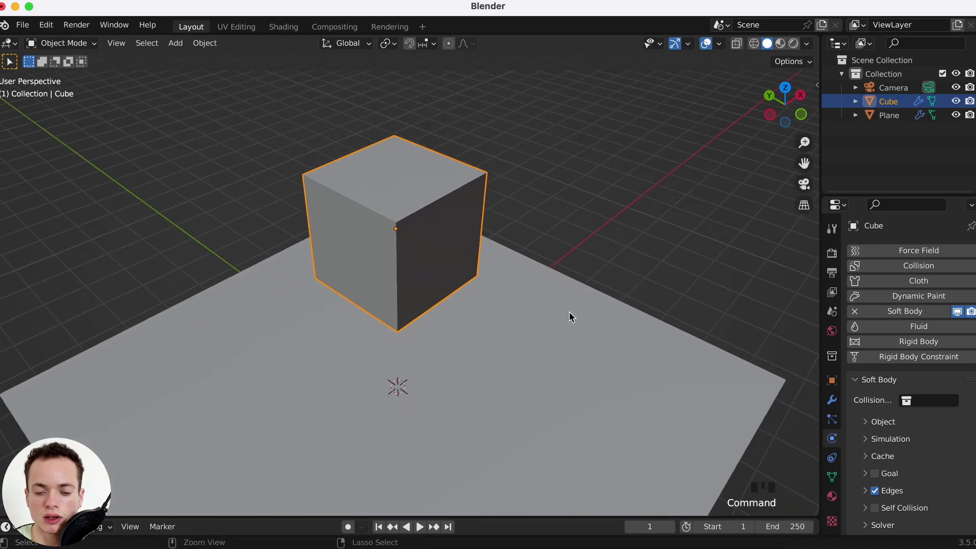
scroll(569, 311, "up", 2)
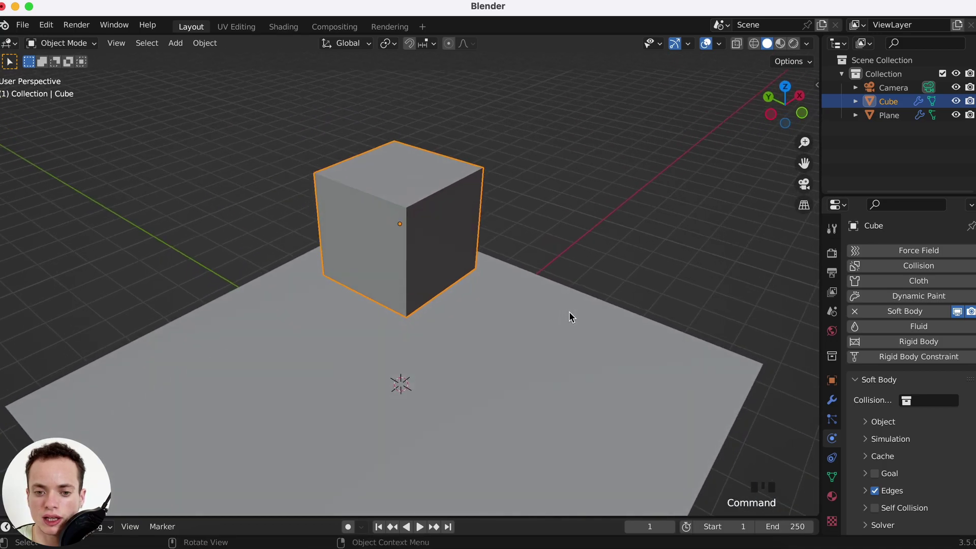
key("space")
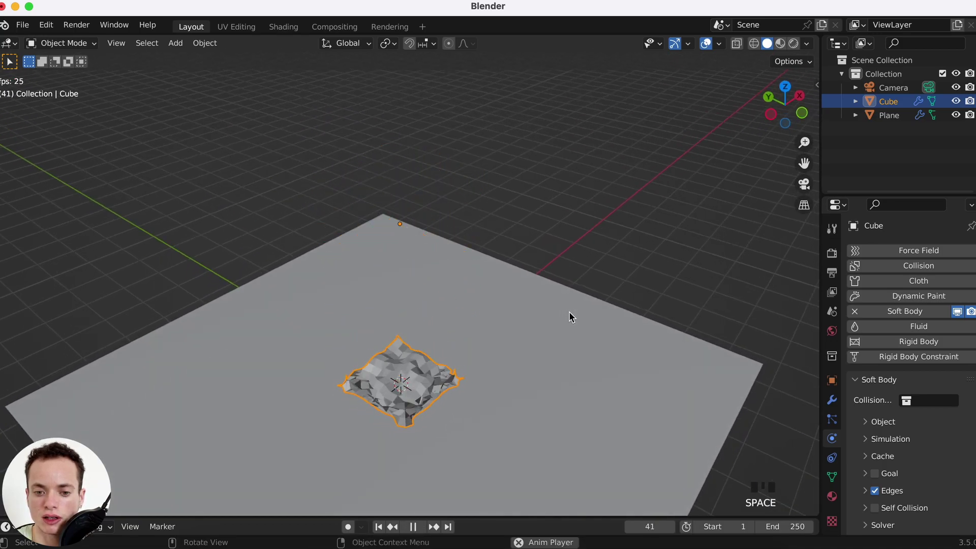
key("space")
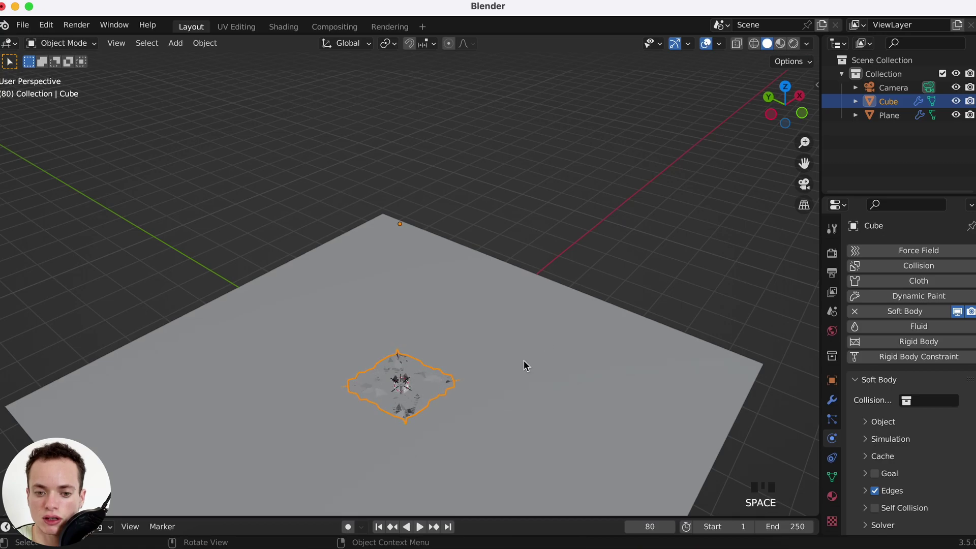
left_click(379, 526)
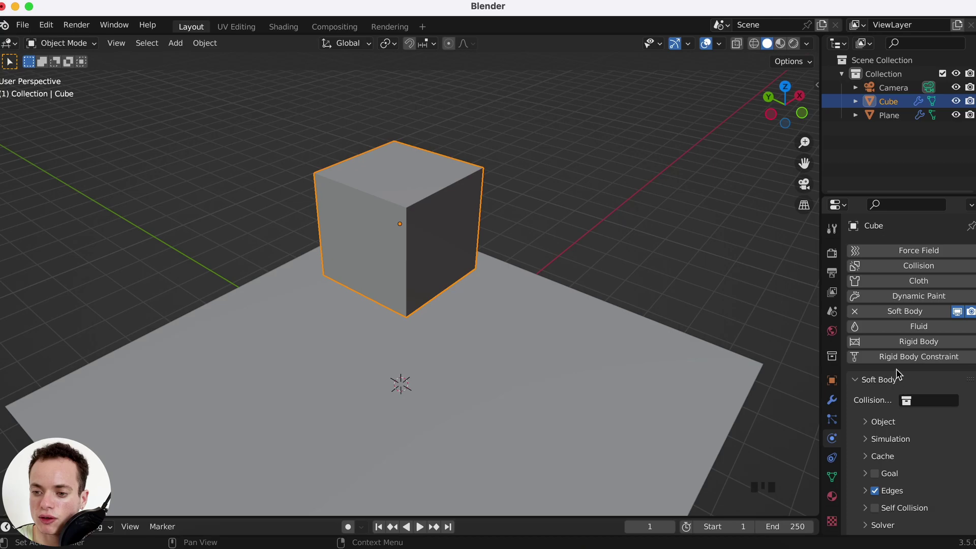
scroll(885, 415, "down", 1)
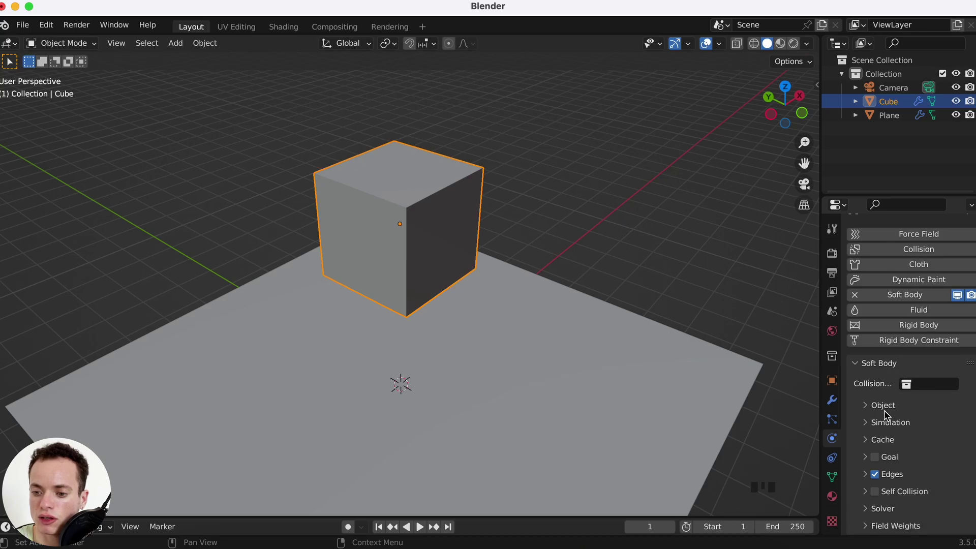
- Raise soft-body edge Bending to 7.200 and replay the fall to frame 84
left_click(865, 475)
scroll(869, 478, "down", 10)
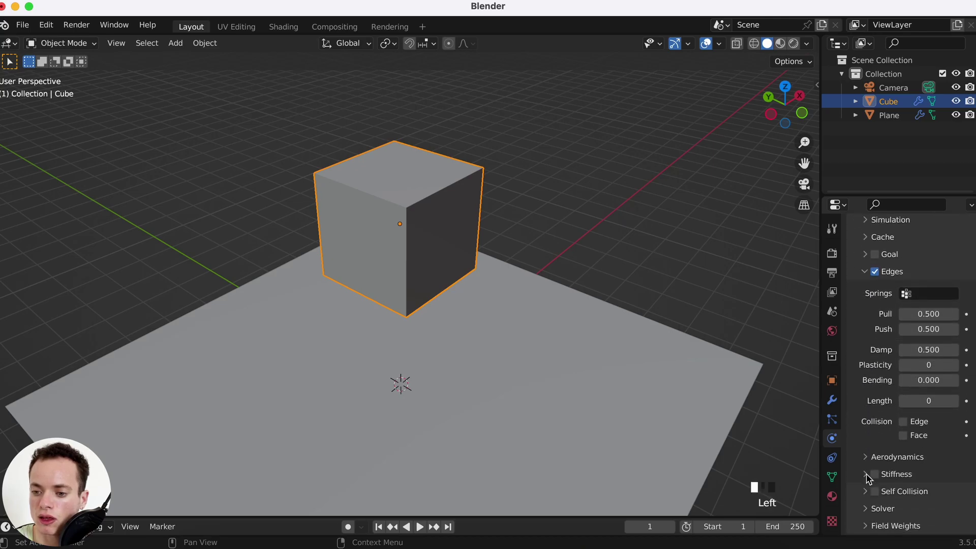
left_click(929, 380)
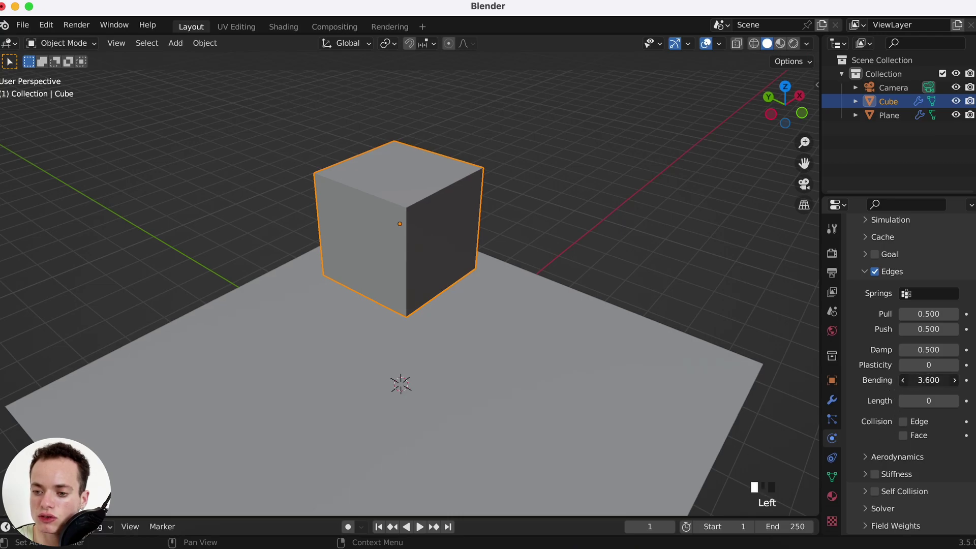
left_click_drag(929, 380, 934, 382)
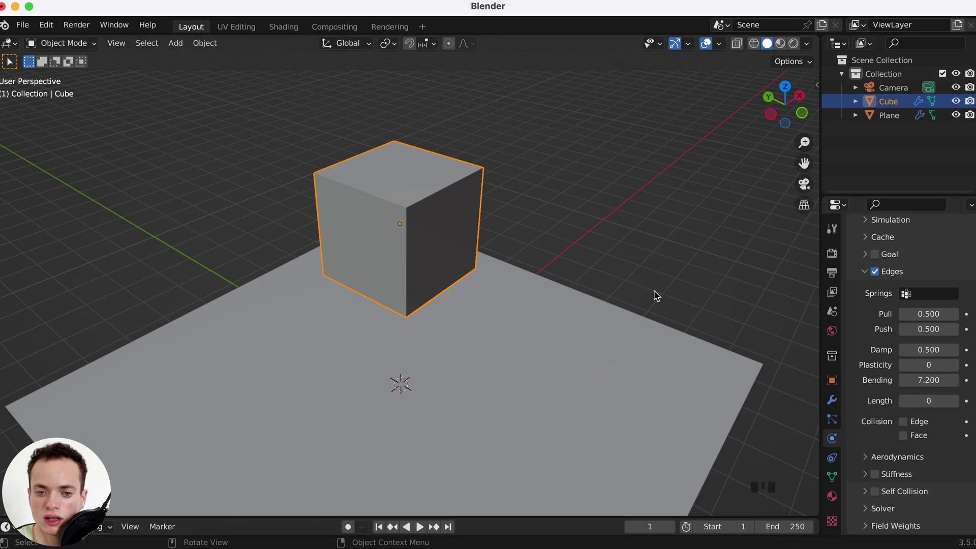
scroll(656, 296, "down", 3)
key("space")
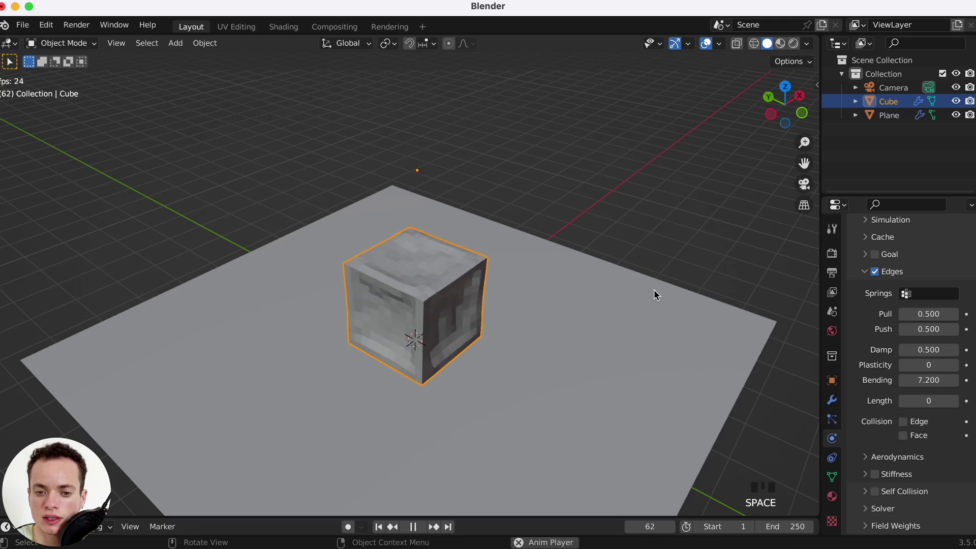
key("space")
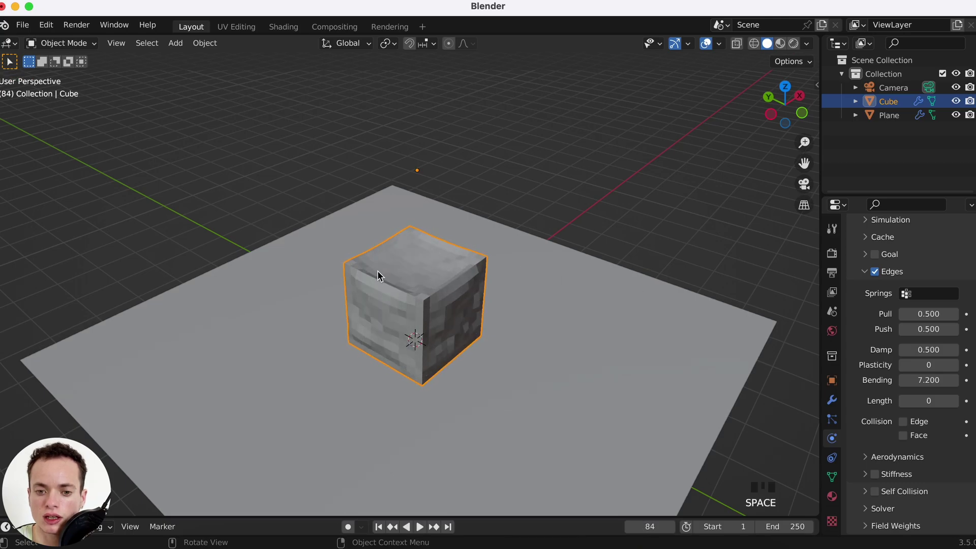
- Shade the cube smooth and add a Subdivision Surface modifier at level 2
right_click(410, 283)
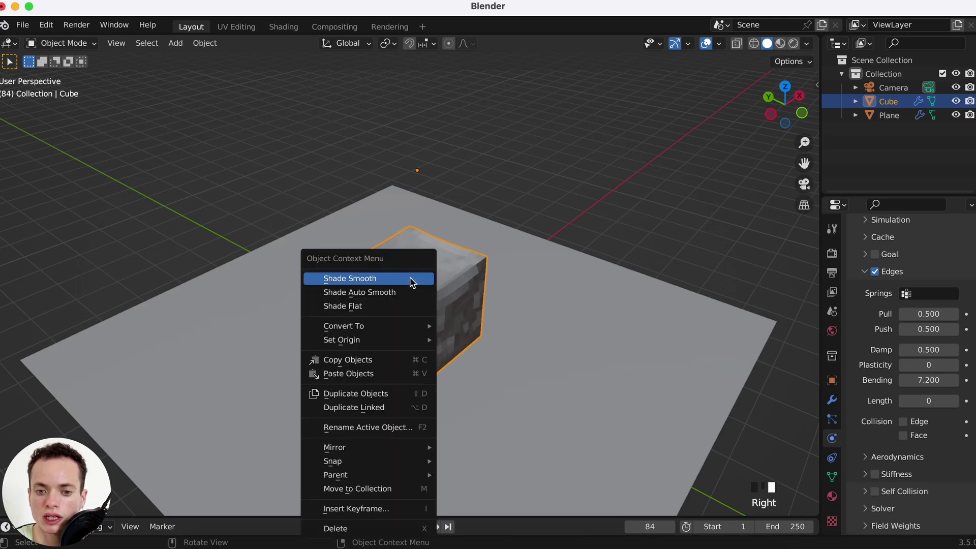
left_click(381, 279)
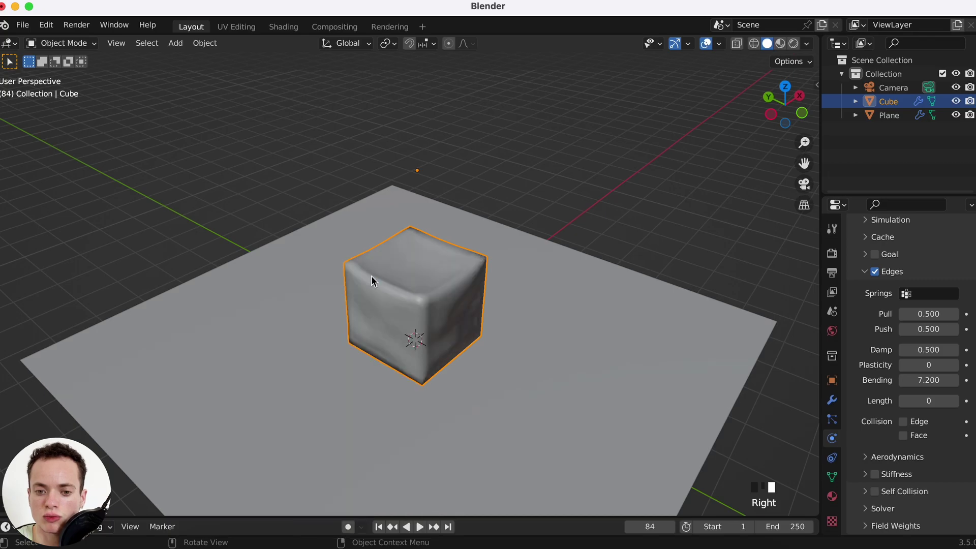
left_click(832, 401)
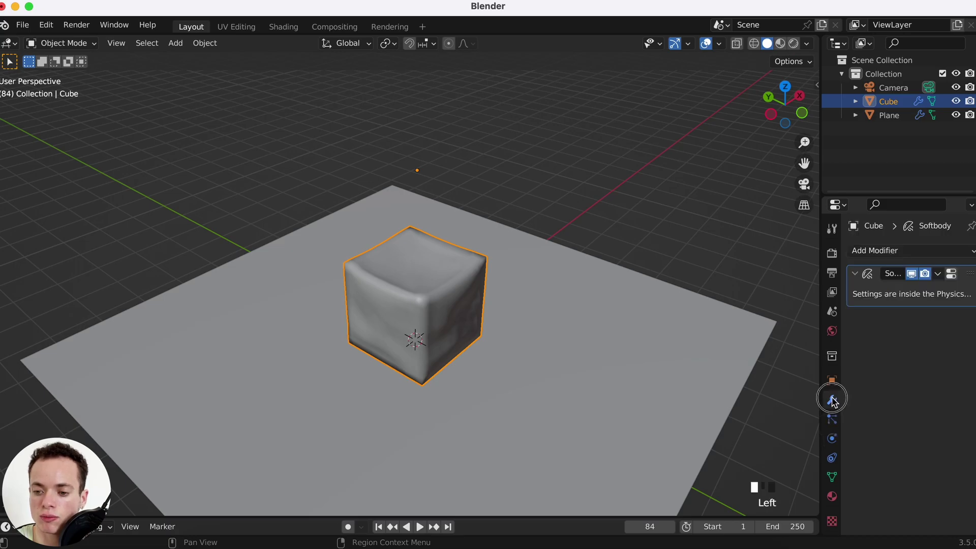
left_click(887, 252)
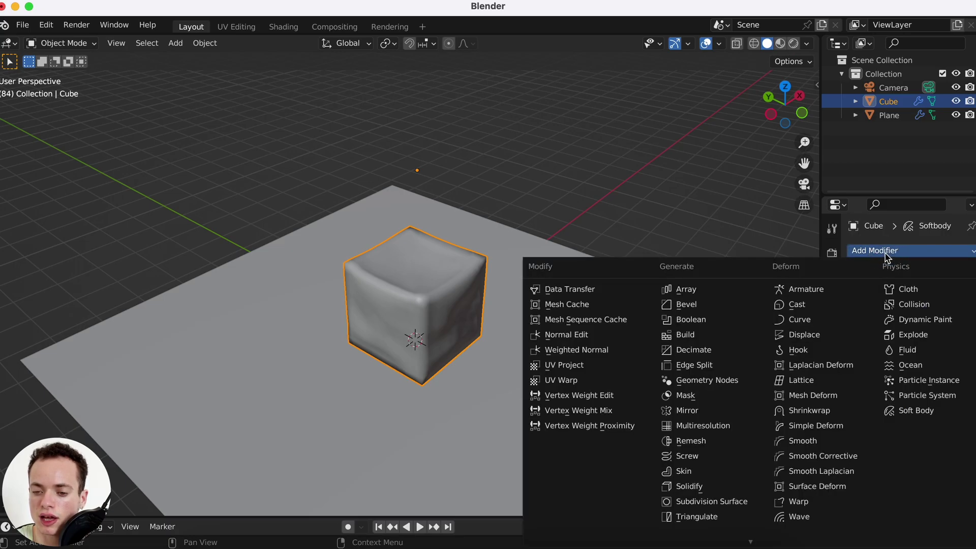
left_click(740, 502)
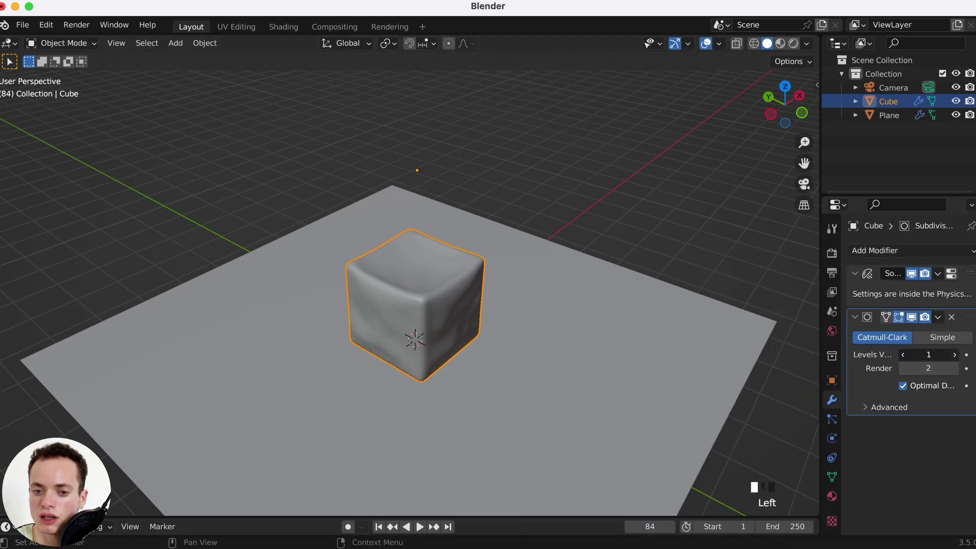
- Replay the fall from frame 1 to check the smoothed cube lands intact
left_click(378, 527)
key("space")
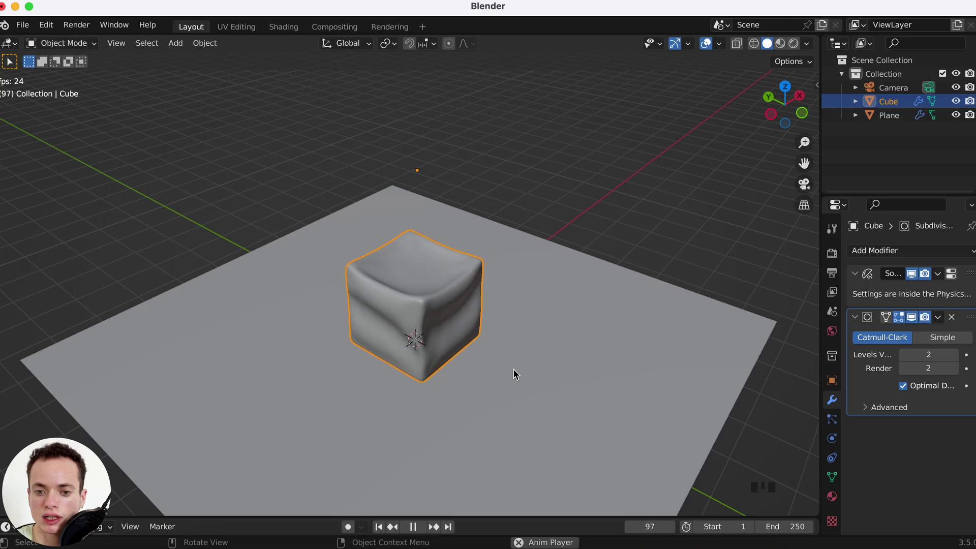
key("space")
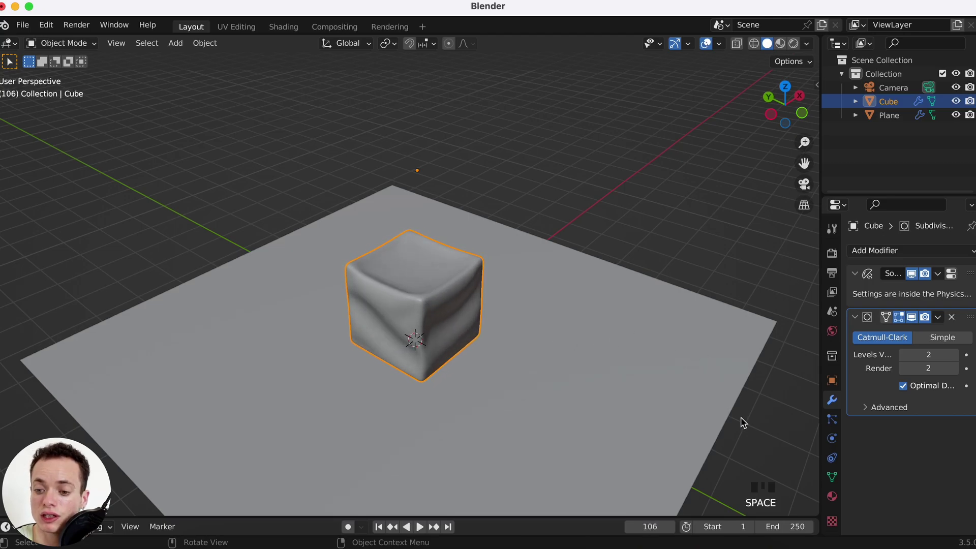
- Enable soft-body Stiffness with Shear at 1.000
left_click(832, 439)
scroll(915, 418, "down", 8)
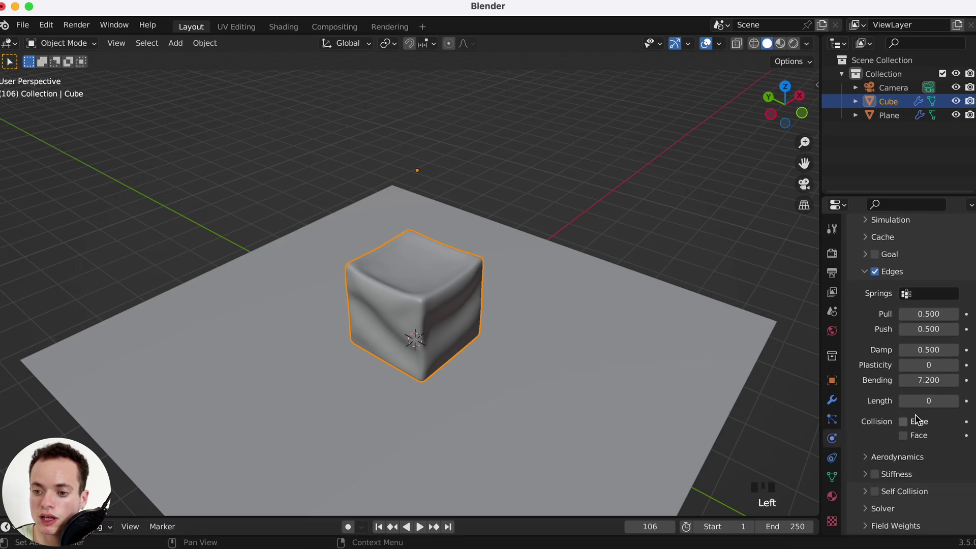
left_click(875, 474)
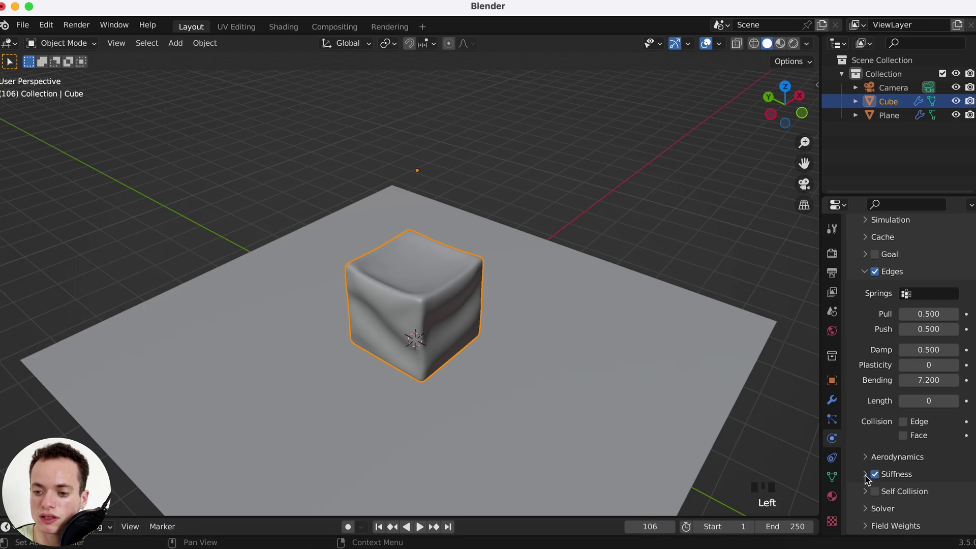
left_click(866, 474)
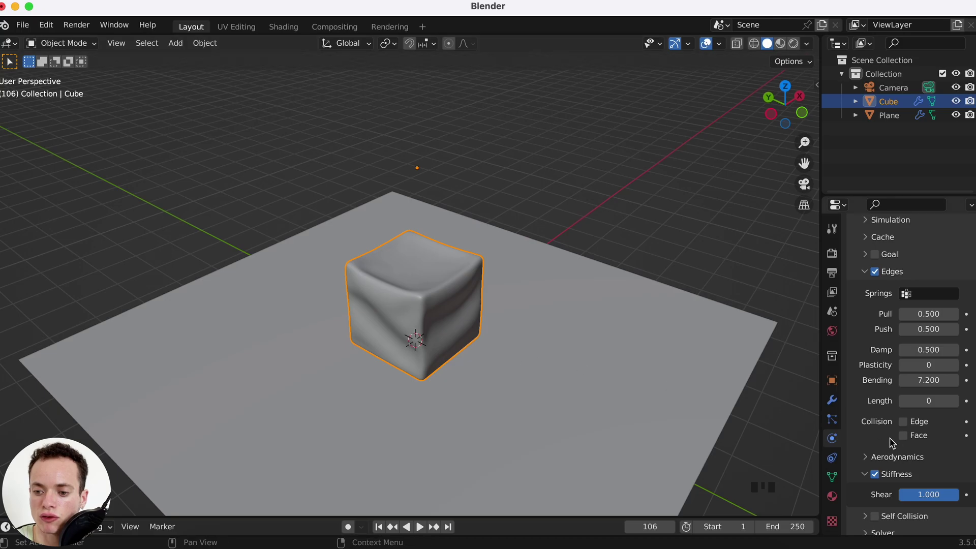
scroll(890, 442, "down", 2)
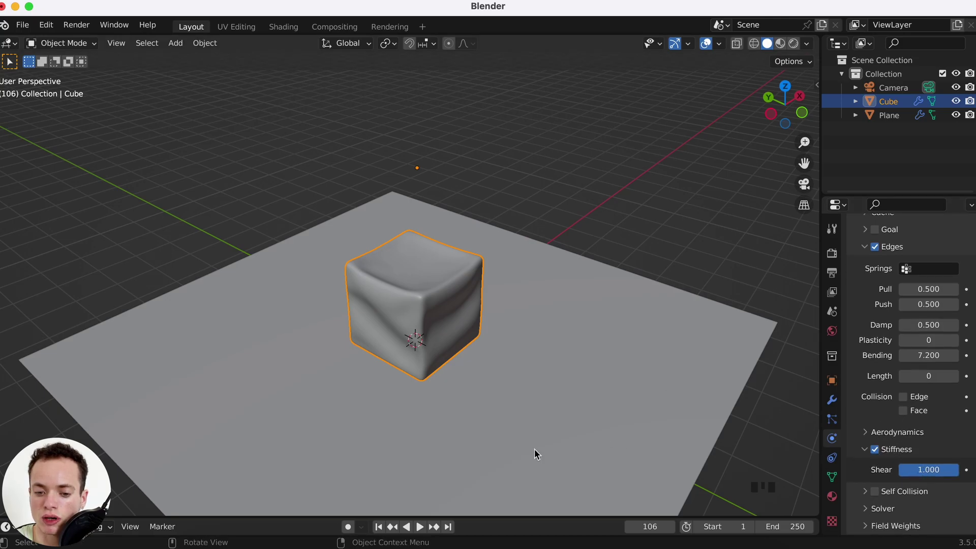
- Replay the fall from frame 1 with stiffness enabled
left_click(378, 526)
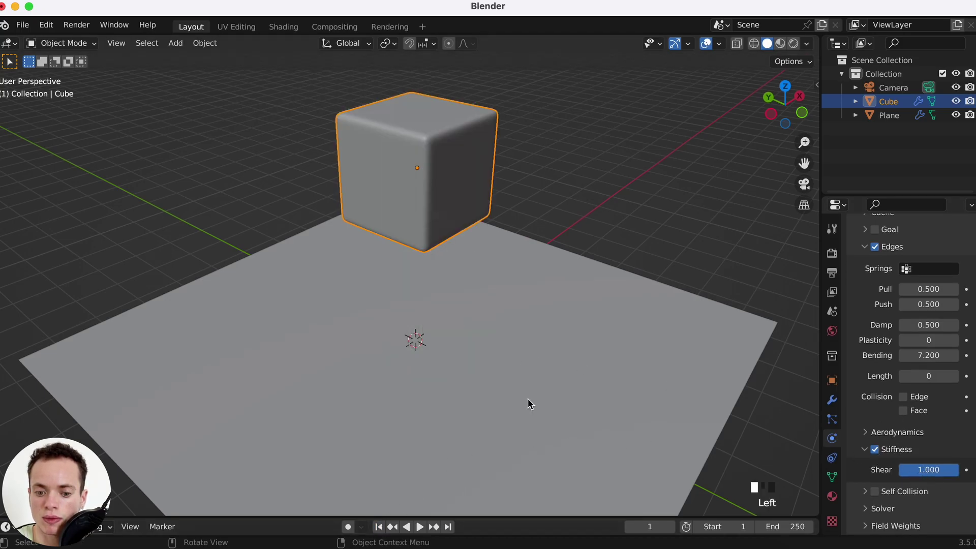
key("space")
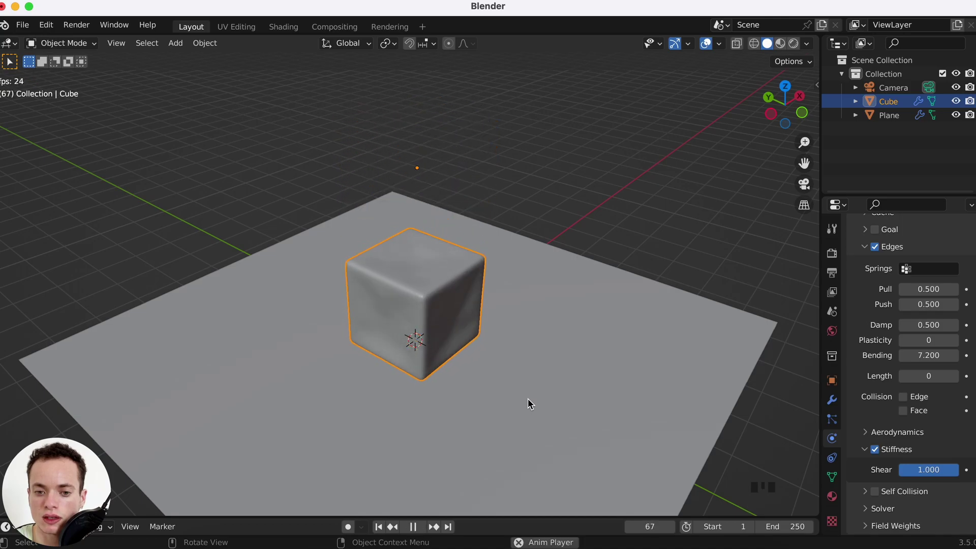
key("space")
scroll(528, 399, "up", 10)
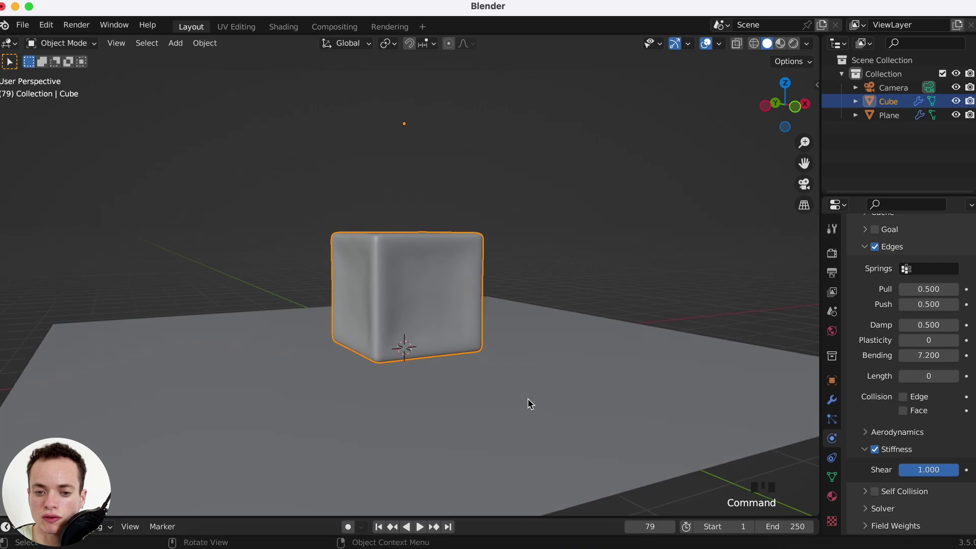
- Rewind and replay the fall in front view, then return to an angled perspective
key("shift+Left")
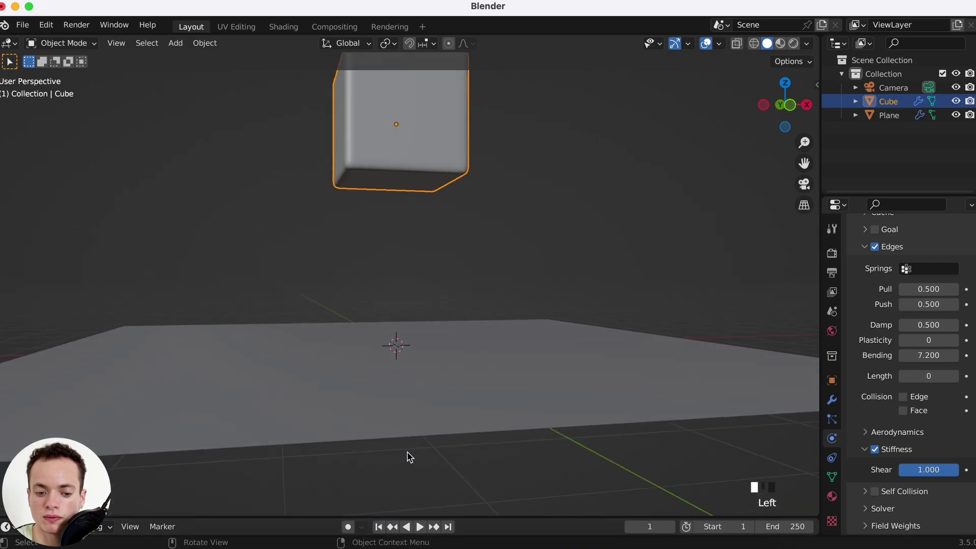
key("KP_1")
key("space")
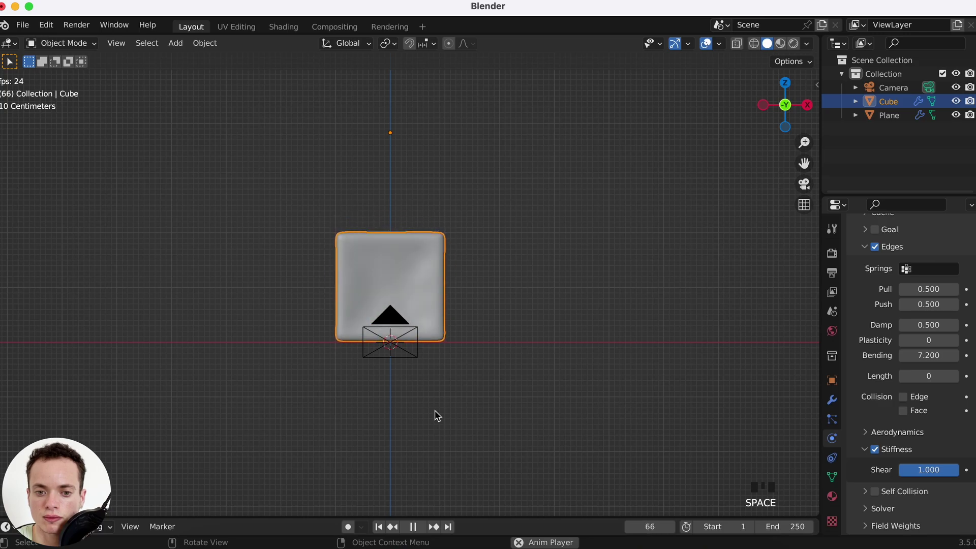
key("space")
middle_click_drag(436, 414, 435, 410)
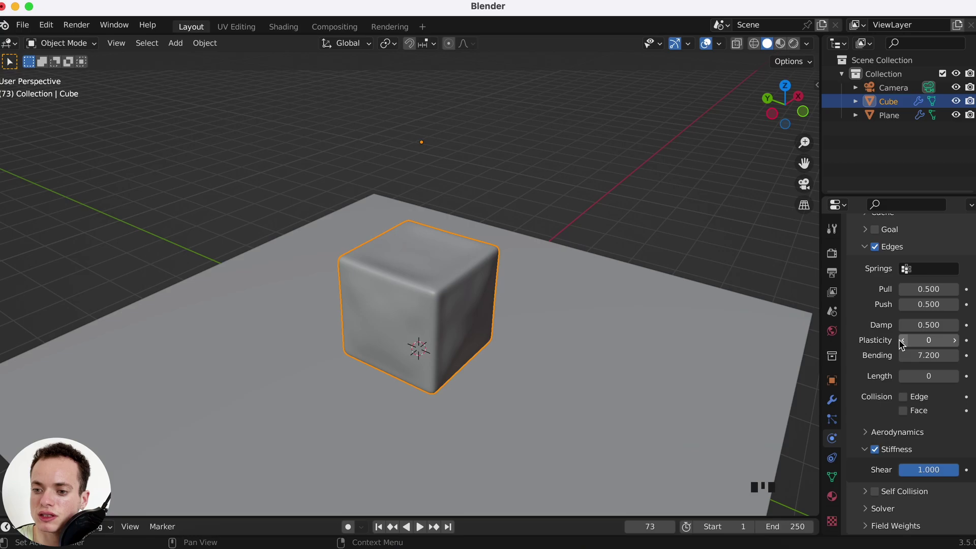
- Set the soft-body cube's mass to 0.05 kg in the Soft Body Object settings
scroll(900, 345, "up", 8)
scroll(900, 356, "up", 4)
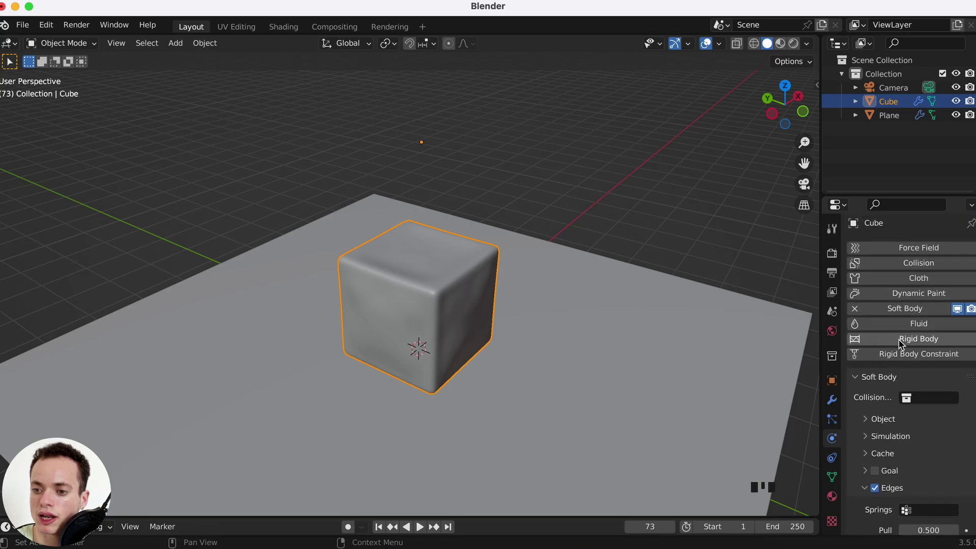
left_click(878, 420)
scroll(915, 396, "down", 4)
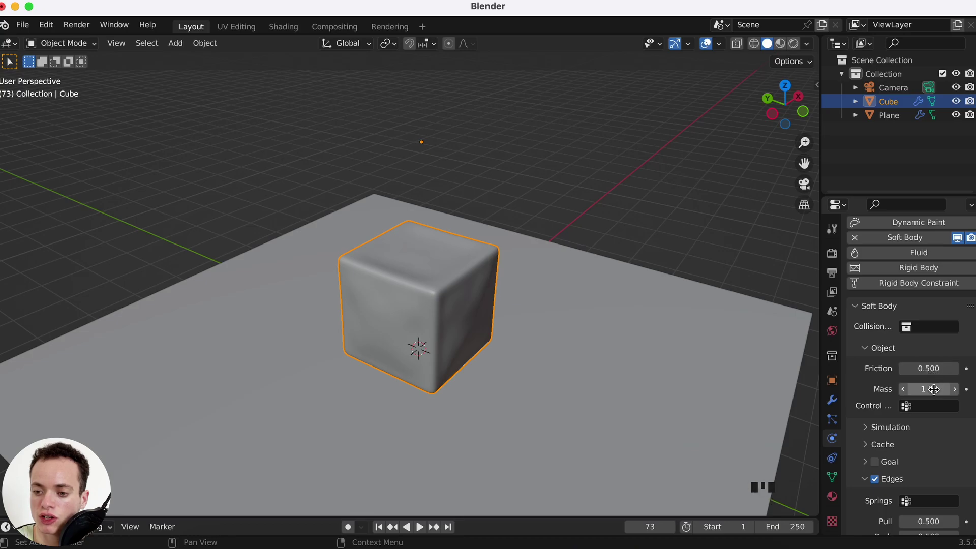
left_click(933, 389)
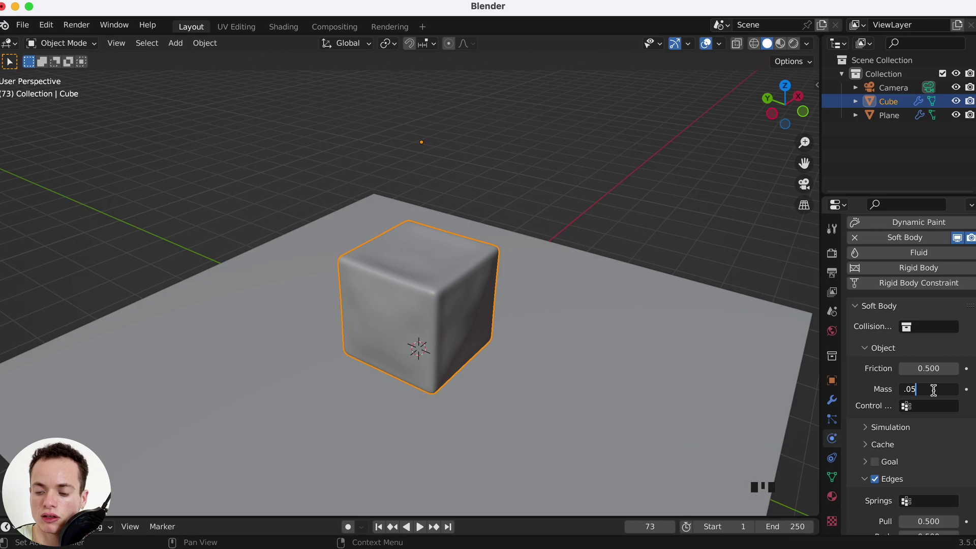
type(".05")
key("Return")
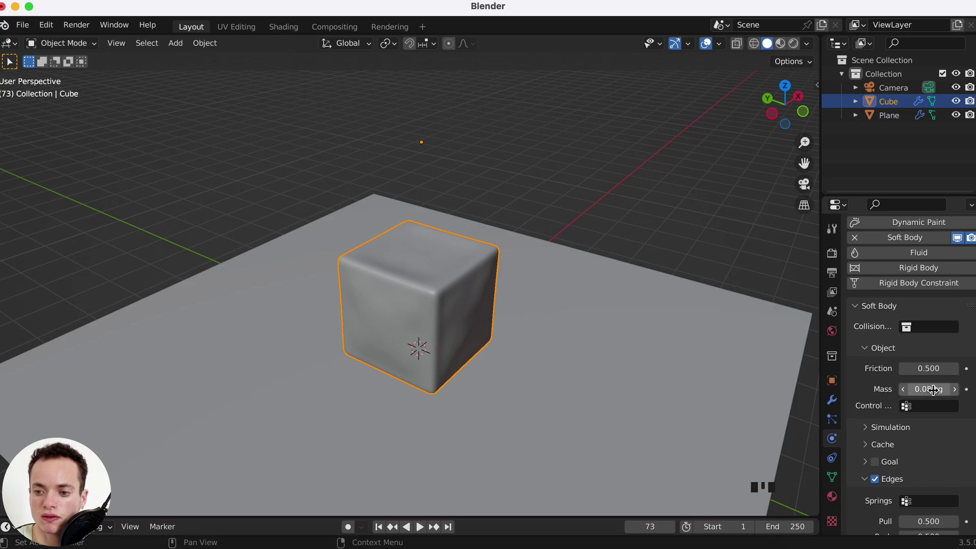
- Replay the fall from frame 1 with the 0.05 kg mass
left_click(378, 527)
key("space")
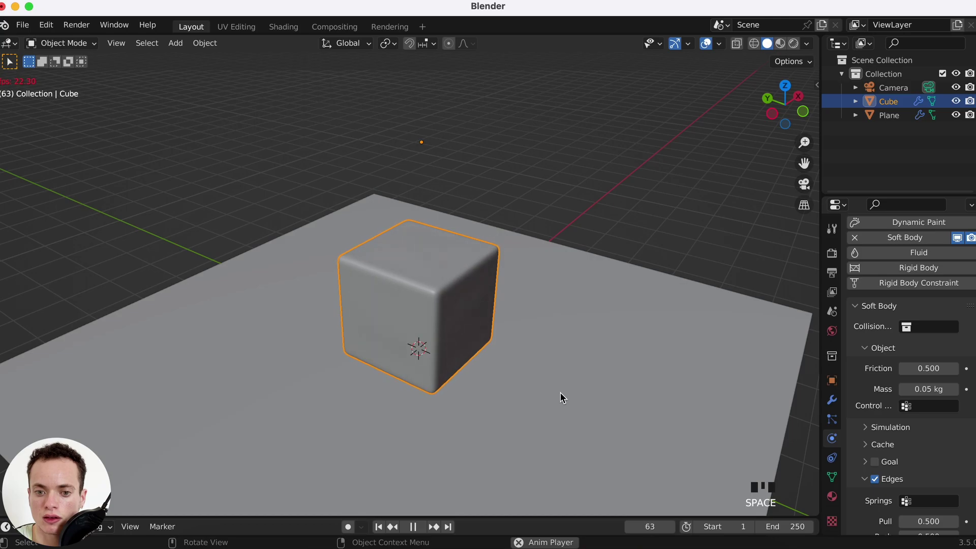
key("space")
left_click(379, 527)
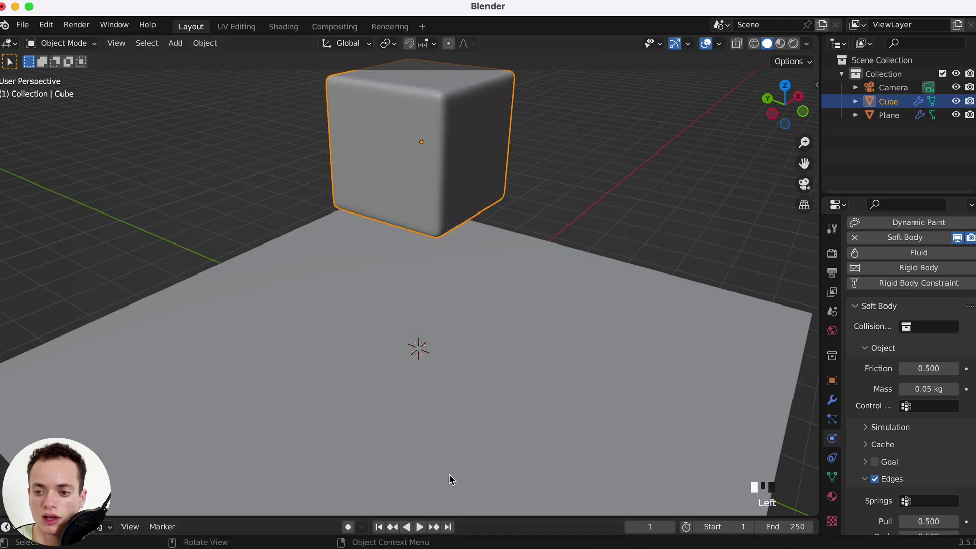
- Change the mass to 5 kg and play the fall again
double_click(928, 389)
type("5")
key("Return")
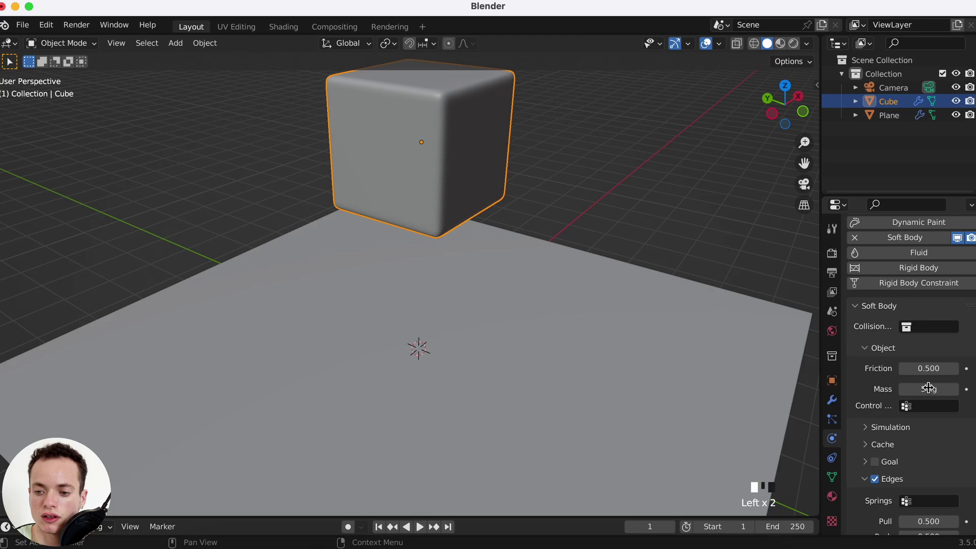
key("space")
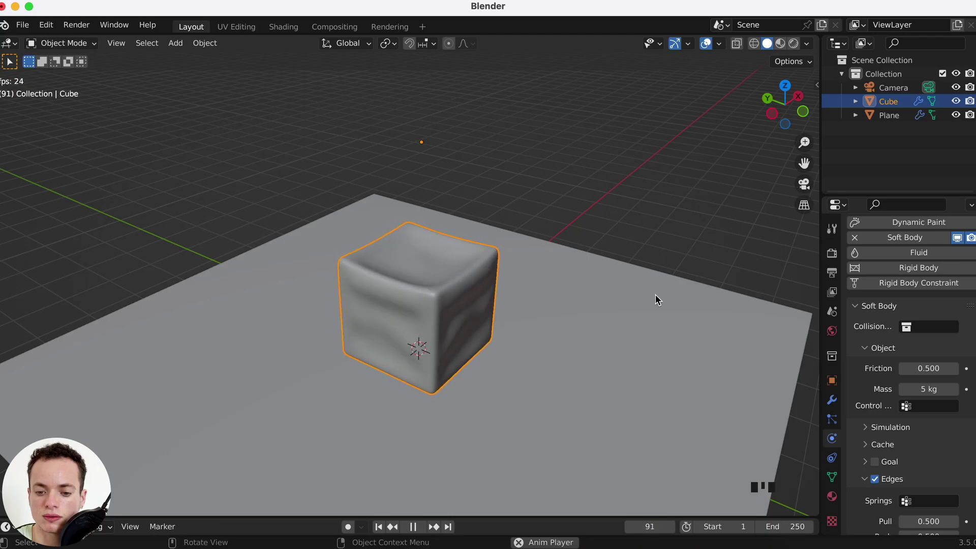
- Stop playback at frame 188 with the 5 kg cube resting on the floor
key("space")
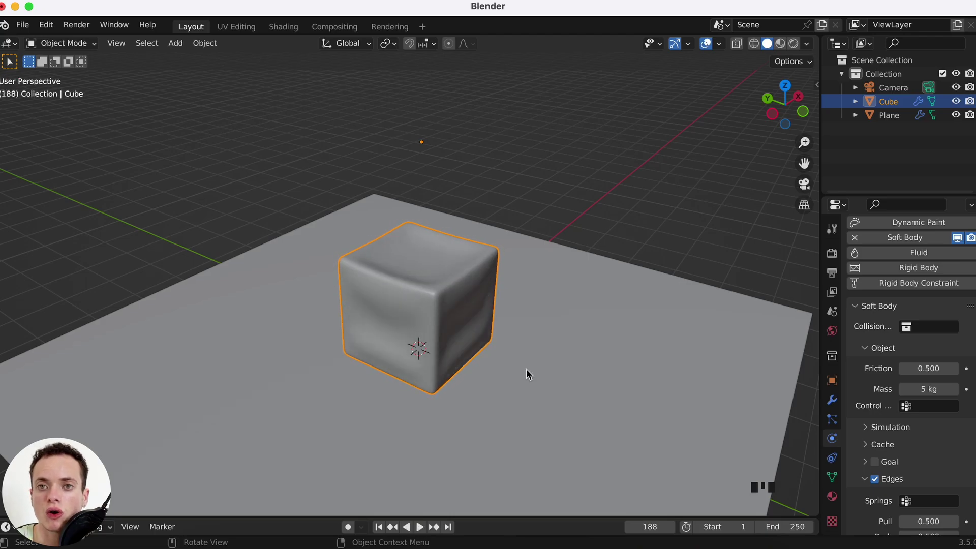